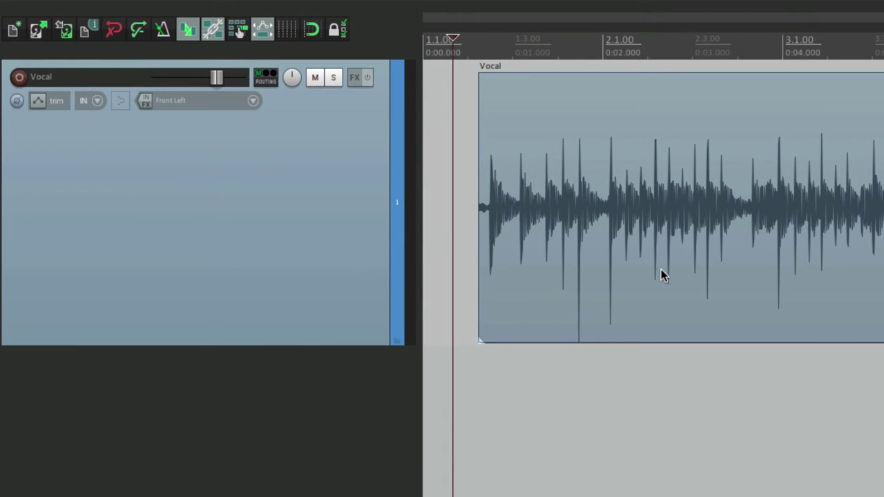
Open the Vocal track's Add FX browser to look at the plugins, then close it and the FX chain.
click(353, 81)
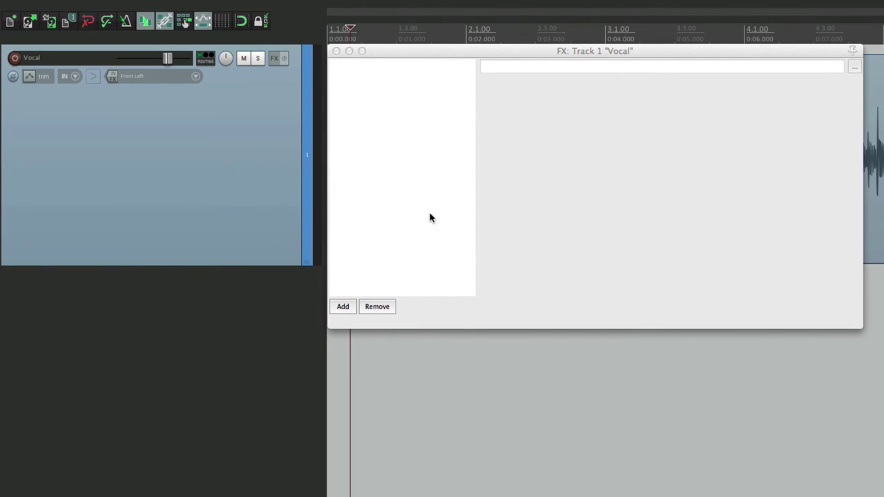
click(341, 308)
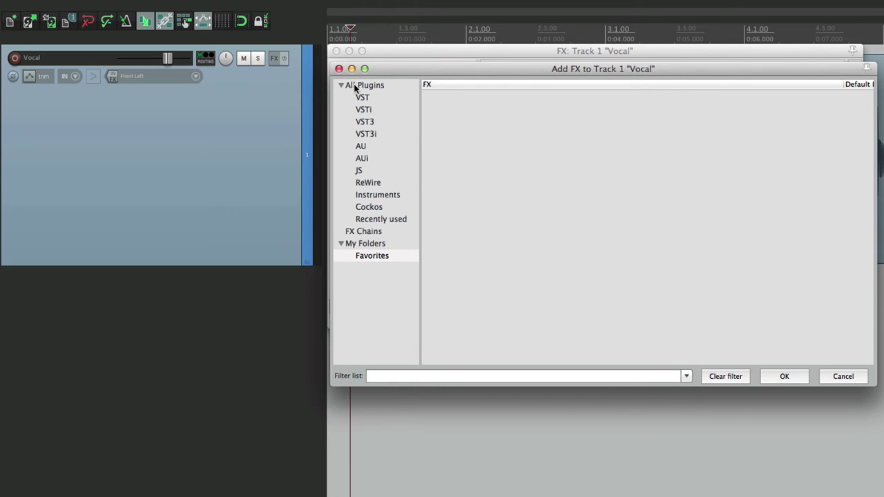
click(339, 68)
click(336, 51)
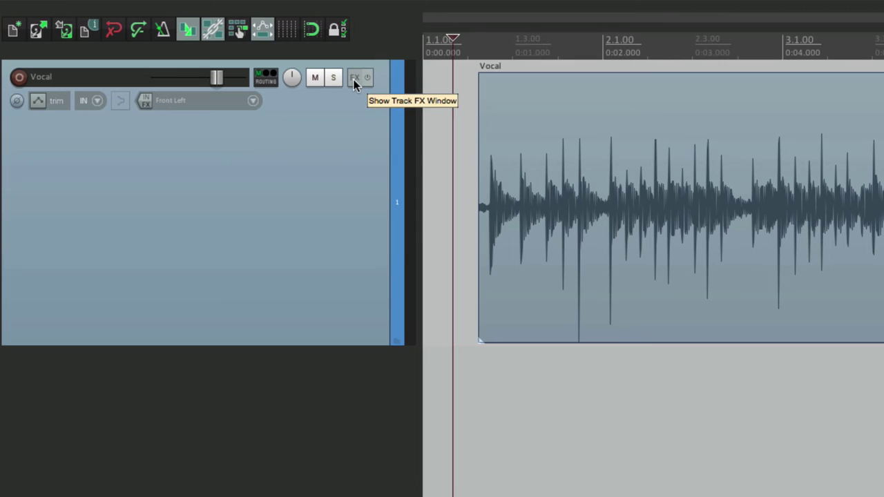
right_click(354, 82)
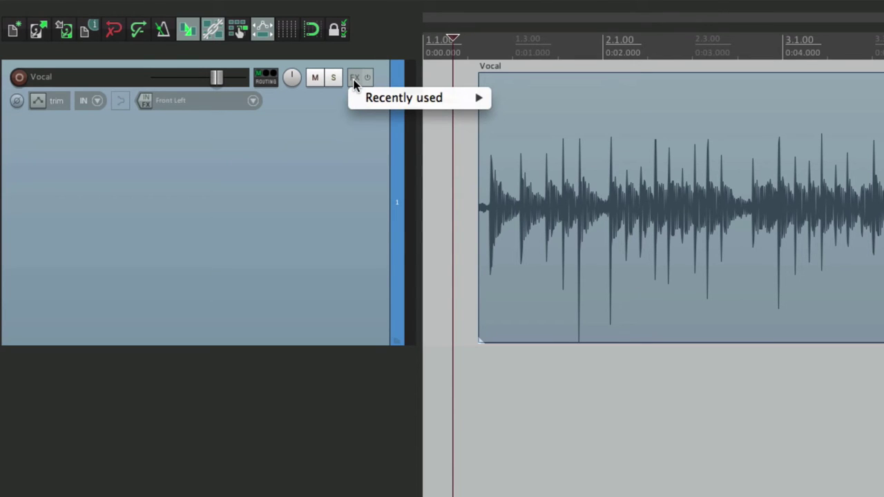
mouse_move(356, 100)
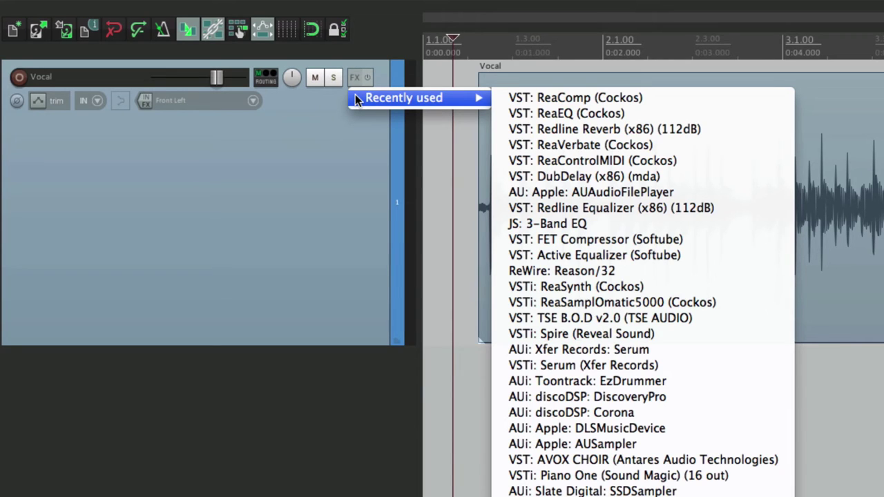
click(305, 131)
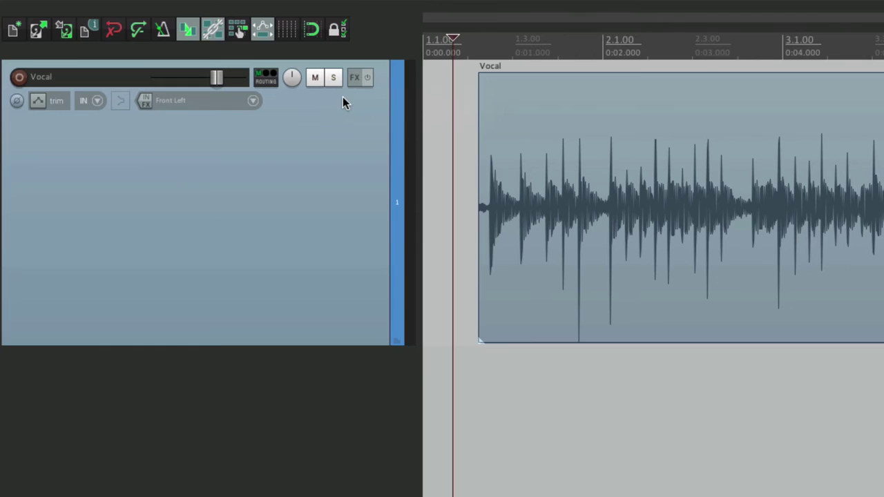
From the Vocal track's Add FX browser, create smart folder 'EQ' filtered on 'eq' and browse its plugins.
click(354, 80)
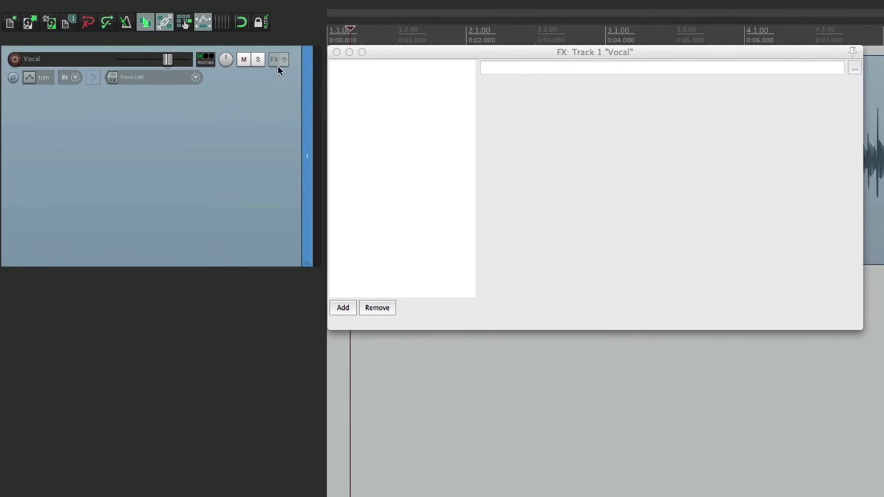
click(353, 307)
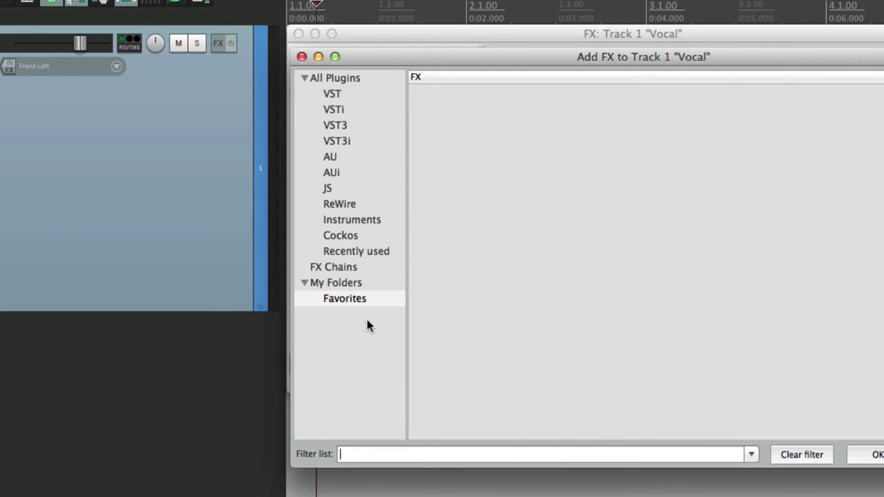
right_click(367, 323)
click(407, 334)
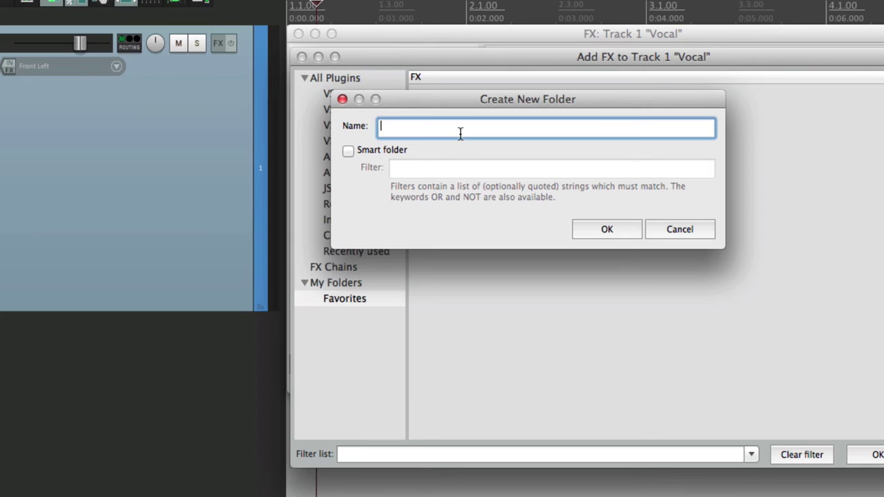
text(EQ)
click(350, 152)
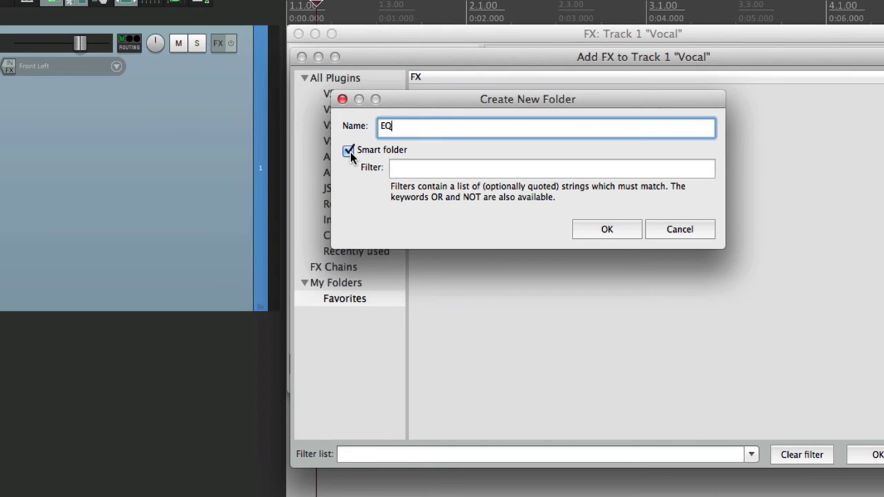
click(437, 173)
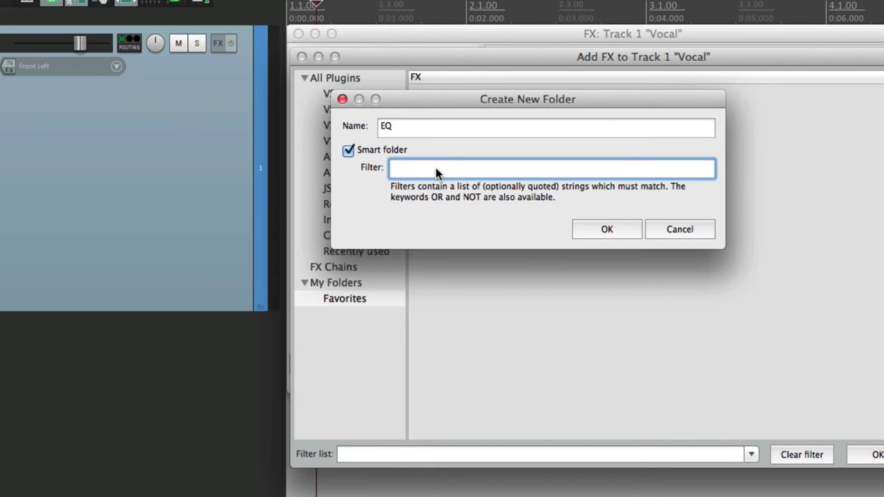
text(eq)
click(621, 233)
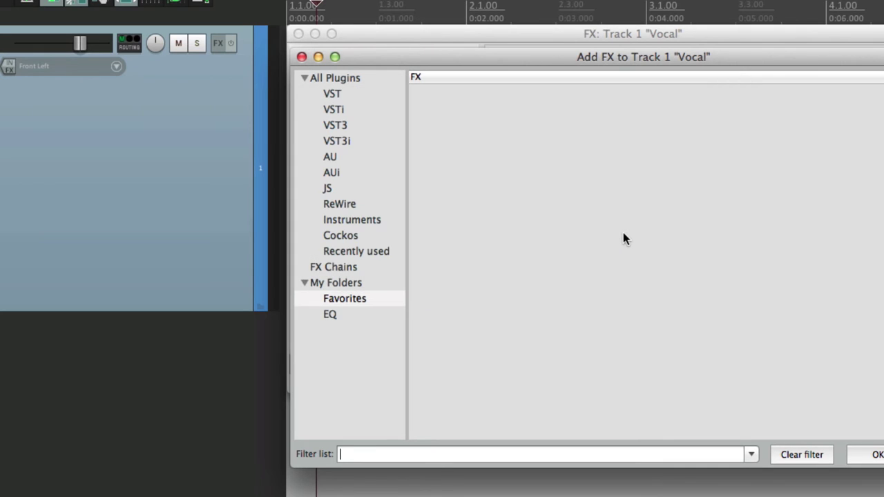
click(370, 316)
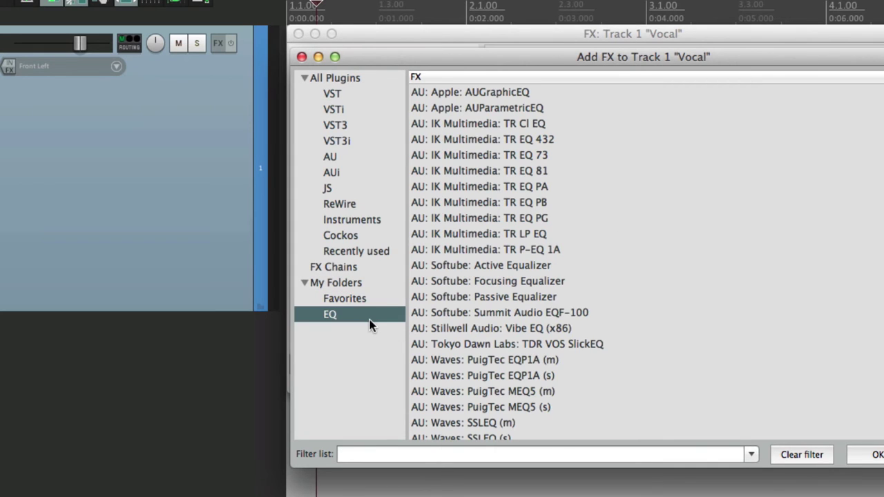
scroll(511, 136, down, 10)
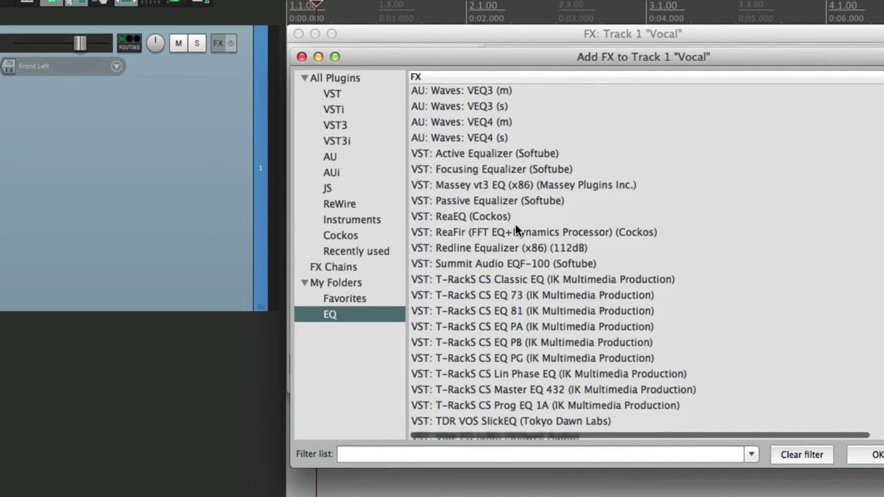
scroll(523, 343, up, 10)
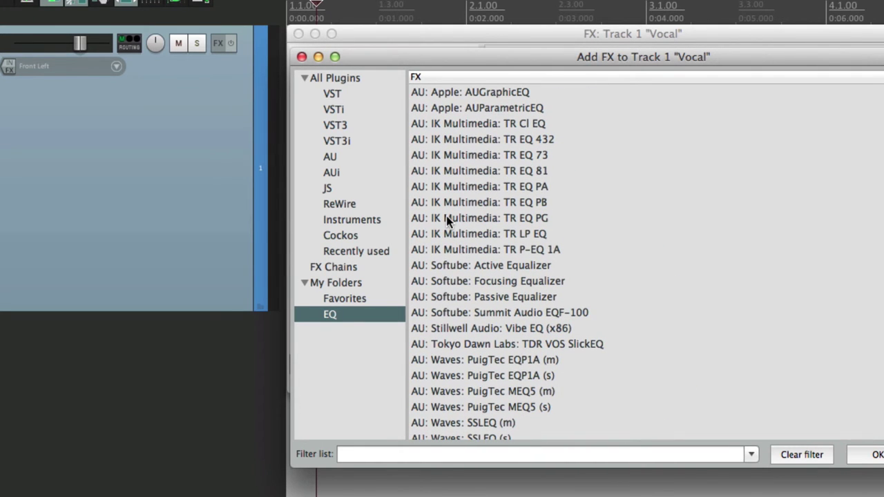
Create smart folder 'Compressors' filtered on 'comp', then browse it and select AU: Waves: SSLComp (m).
right_click(352, 355)
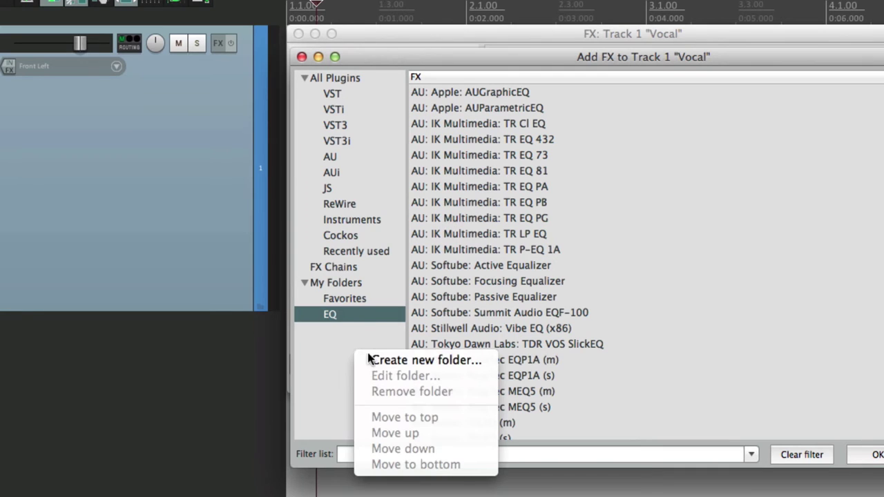
click(375, 359)
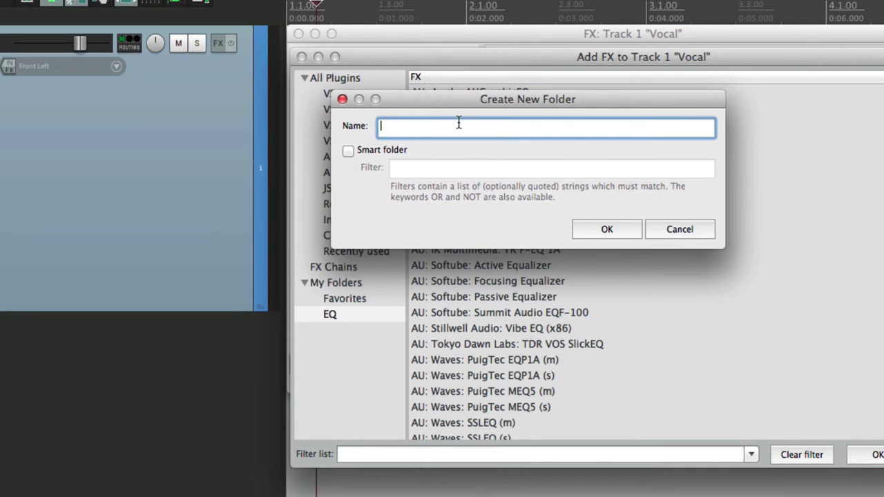
text(Compressors)
click(349, 151)
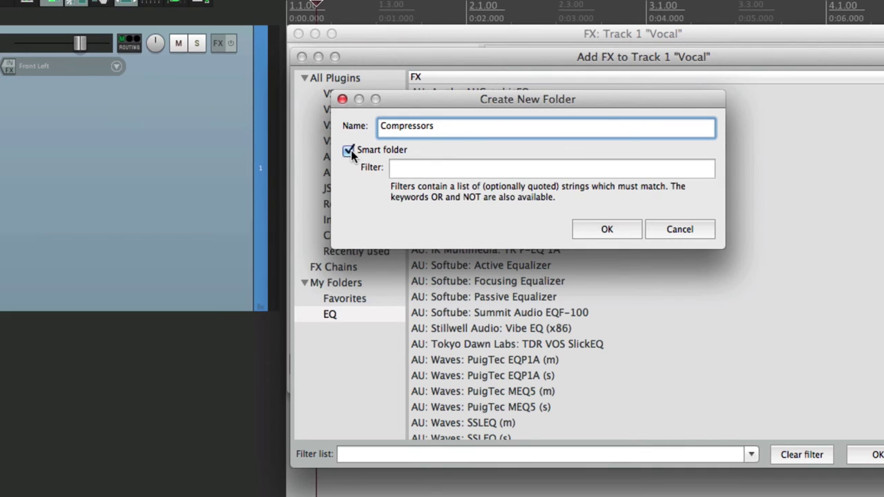
click(426, 177)
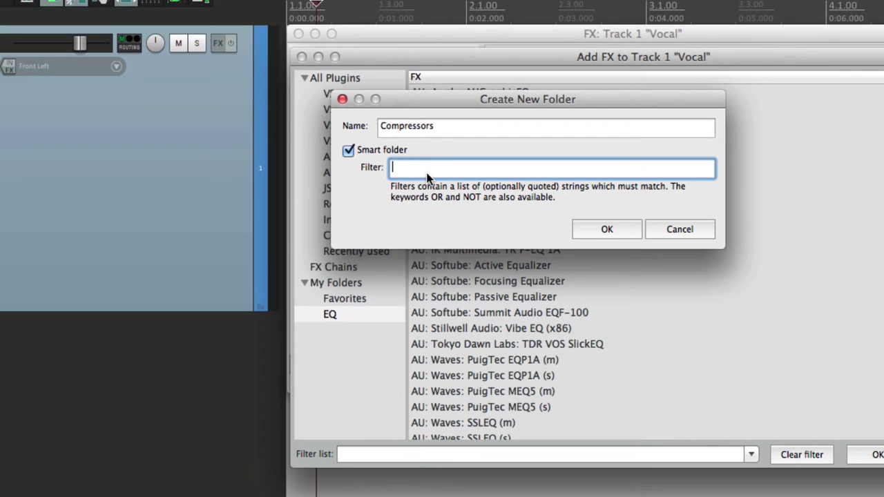
text(comp)
click(584, 229)
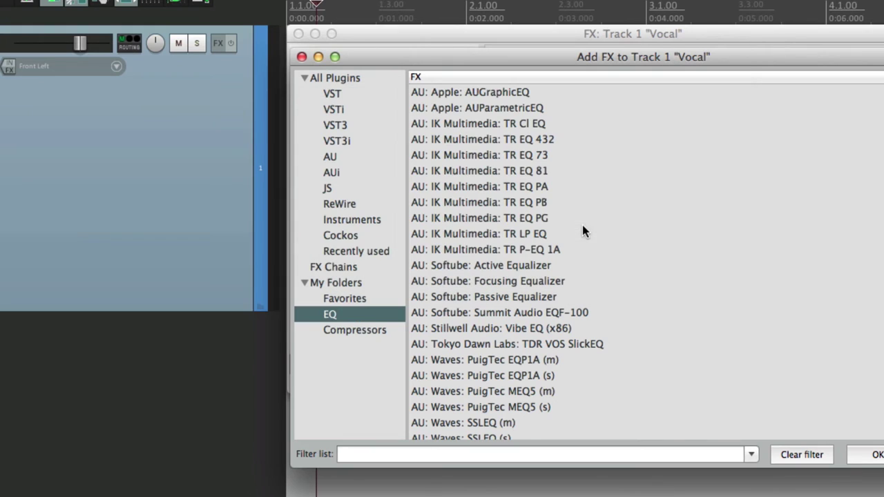
click(349, 331)
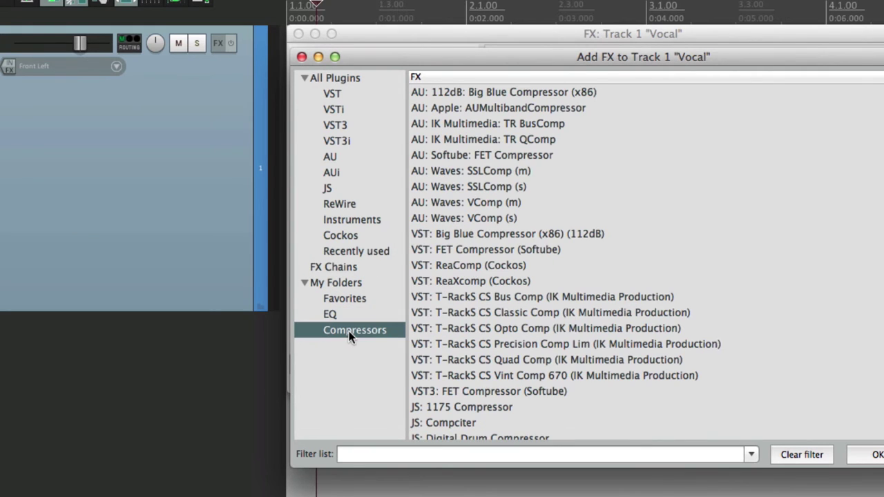
click(539, 173)
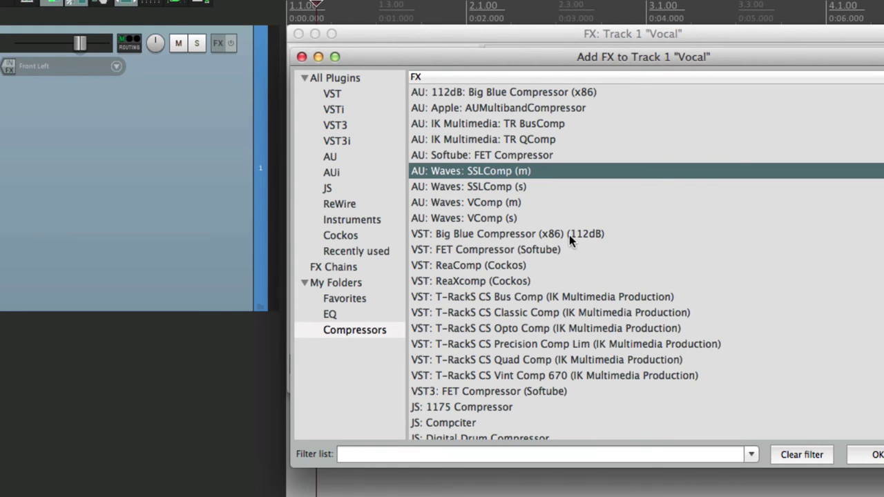
Create smart folder 'Reverb' filtered on 'reverb' and view the plugins it gathers.
right_click(347, 371)
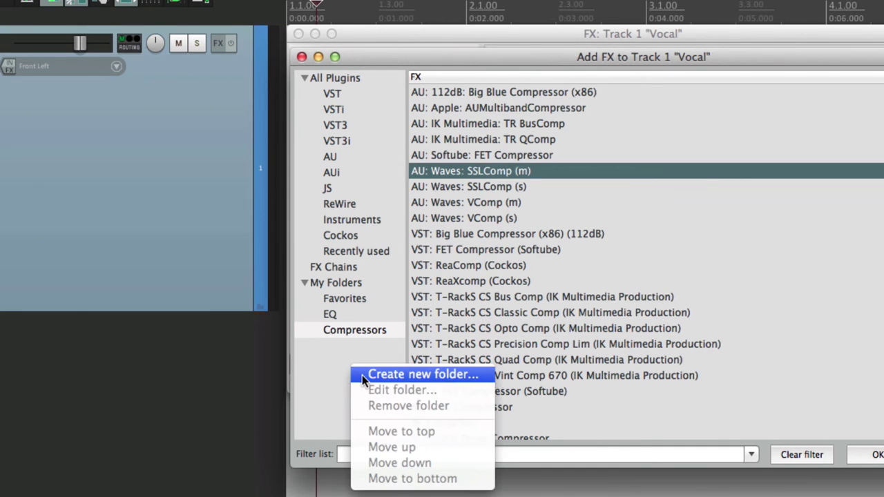
click(363, 375)
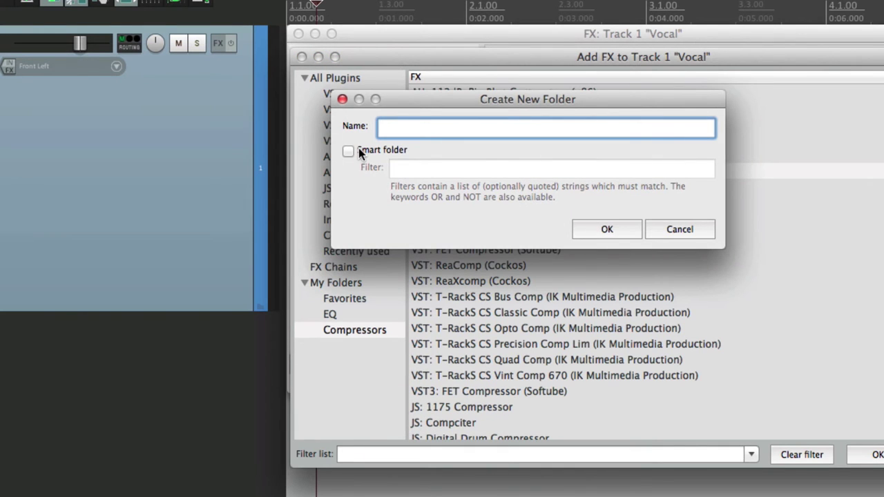
text(Reverb)
click(347, 151)
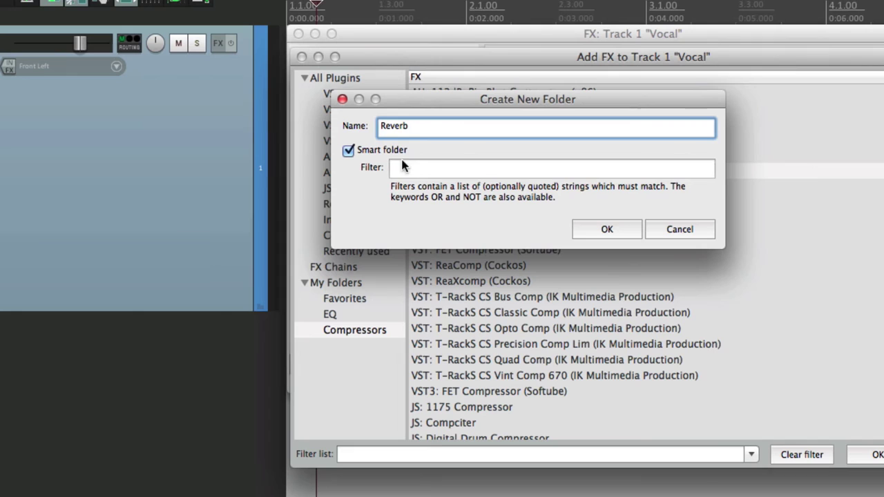
click(421, 169)
text(reverb)
key(Return)
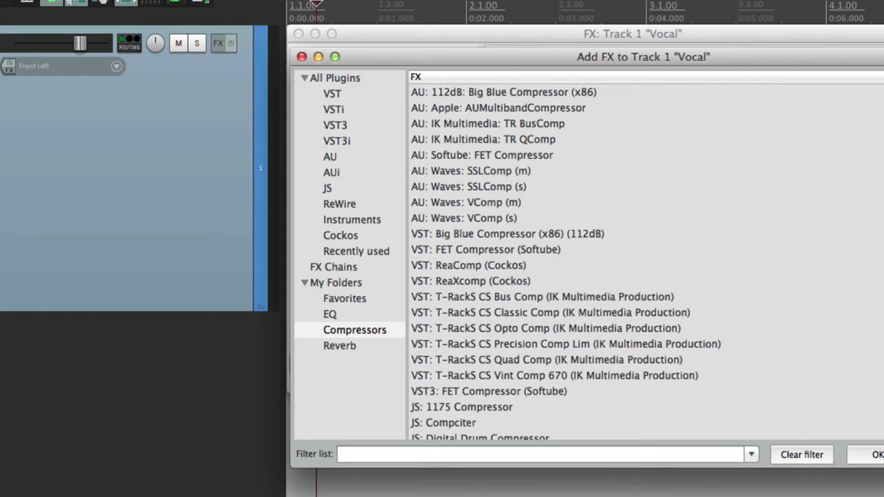
click(365, 347)
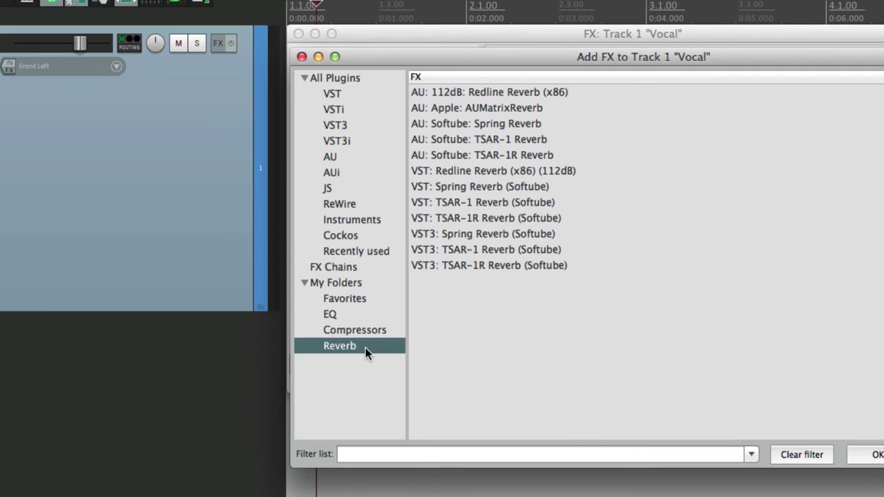
Create smart folder 'Delay' filtered on 'delay' and view its plugins, such as ReaDelay.
click(371, 368)
right_click(371, 368)
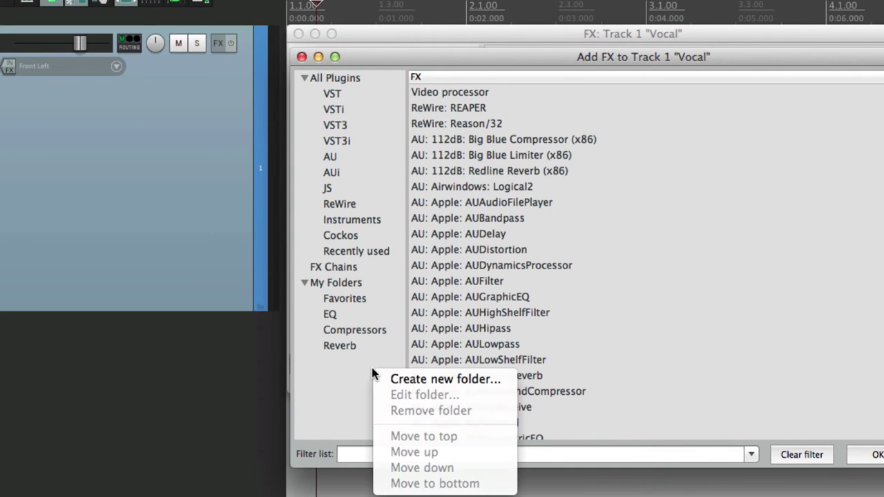
click(388, 379)
text(Delay)
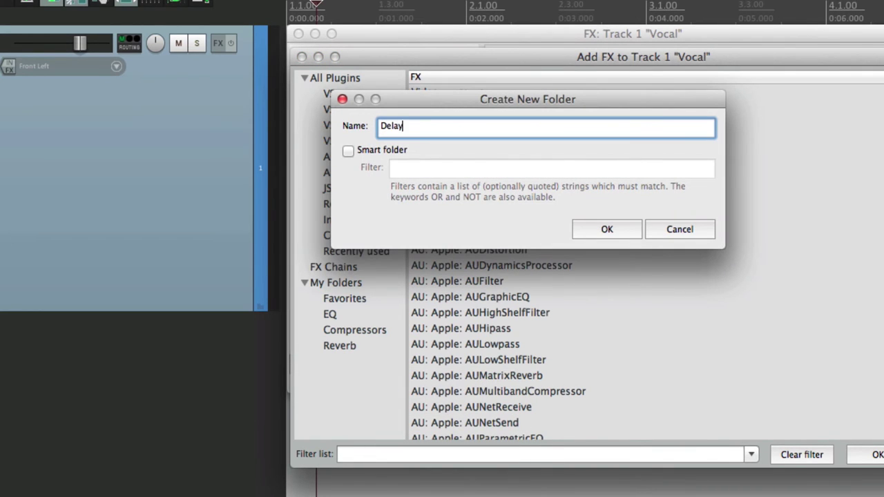
click(348, 151)
click(441, 174)
text(delay)
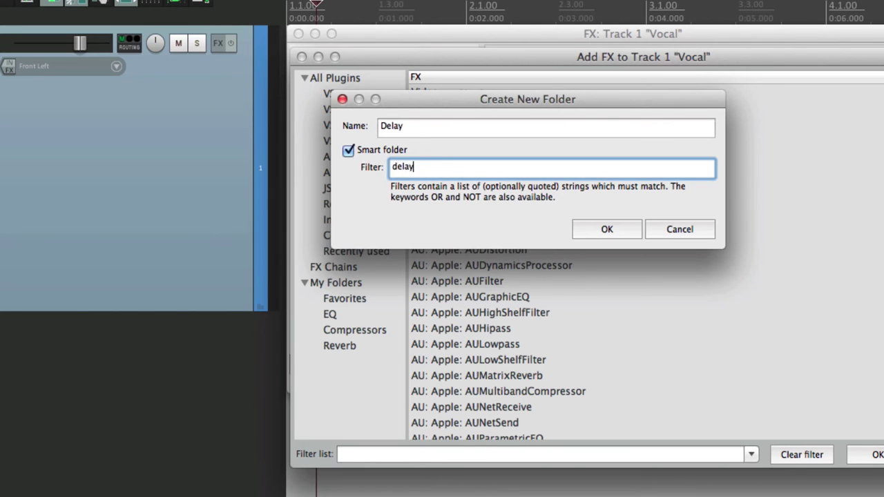
key(Return)
click(370, 363)
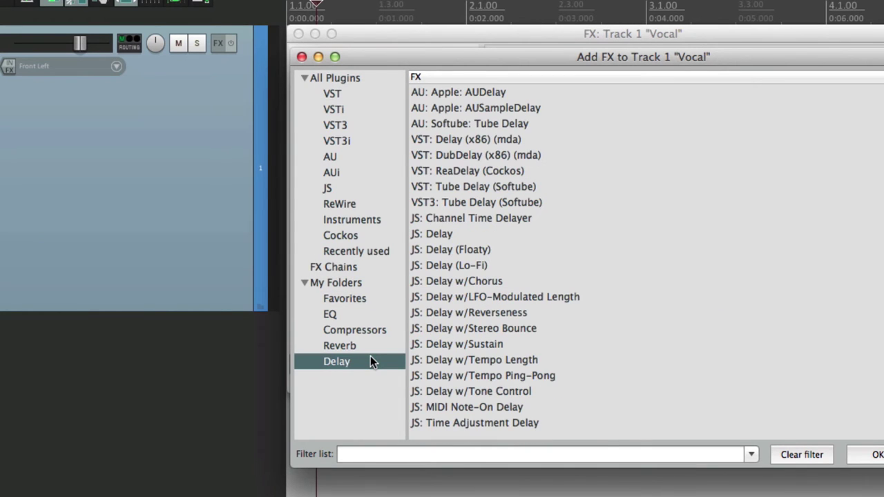
Create a regular, non-smart folder named 'Instruments' under My Folders.
right_click(356, 386)
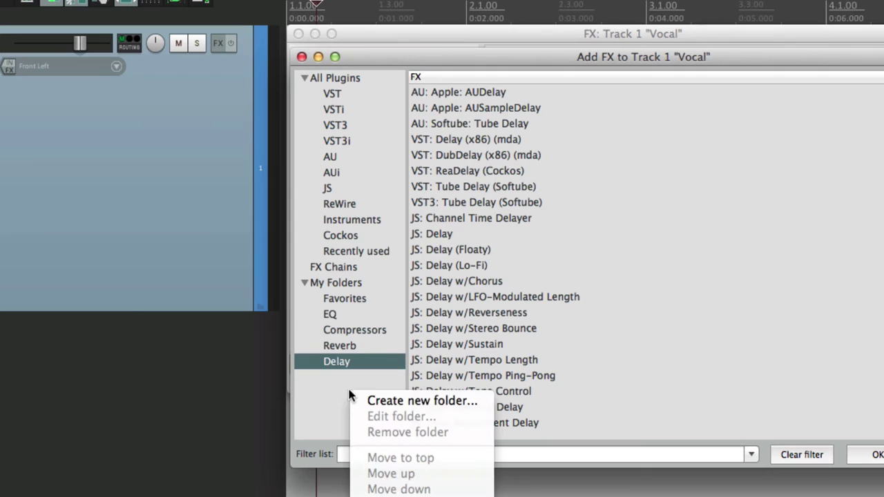
click(362, 399)
text(Instruments)
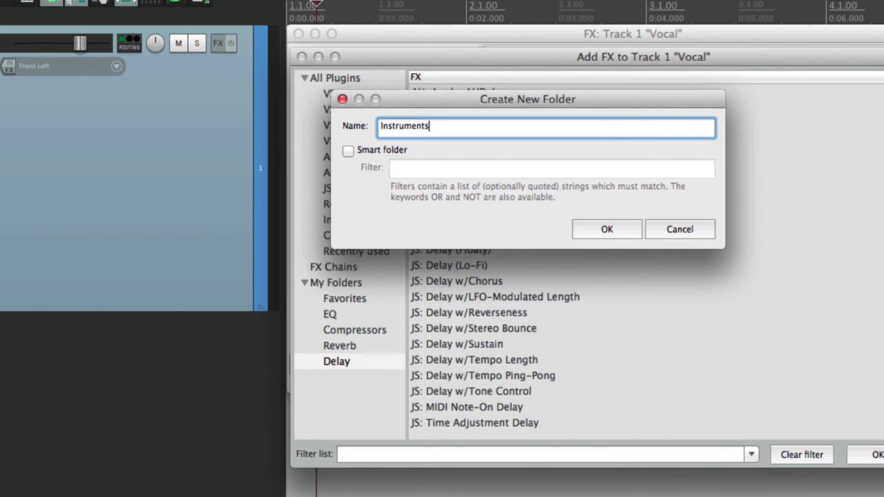
click(610, 229)
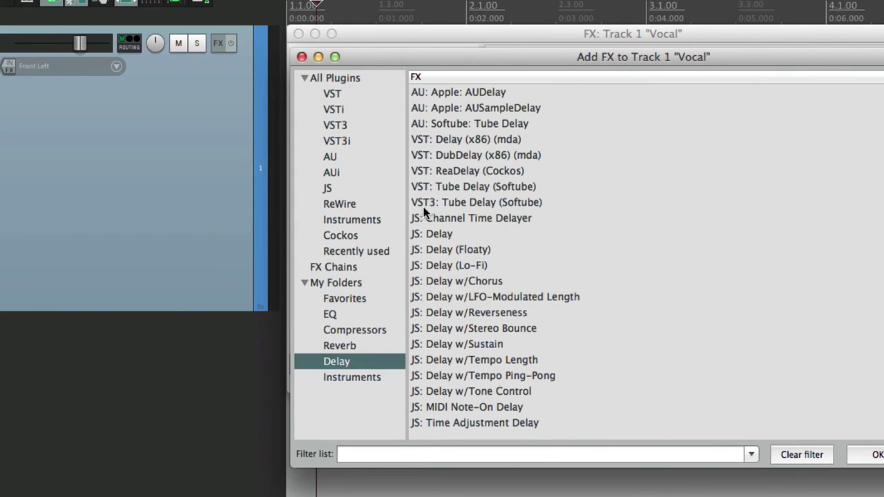
Select all instrument plugins from AUSampler to SSDSampler and drag them into the Instruments folder.
click(387, 219)
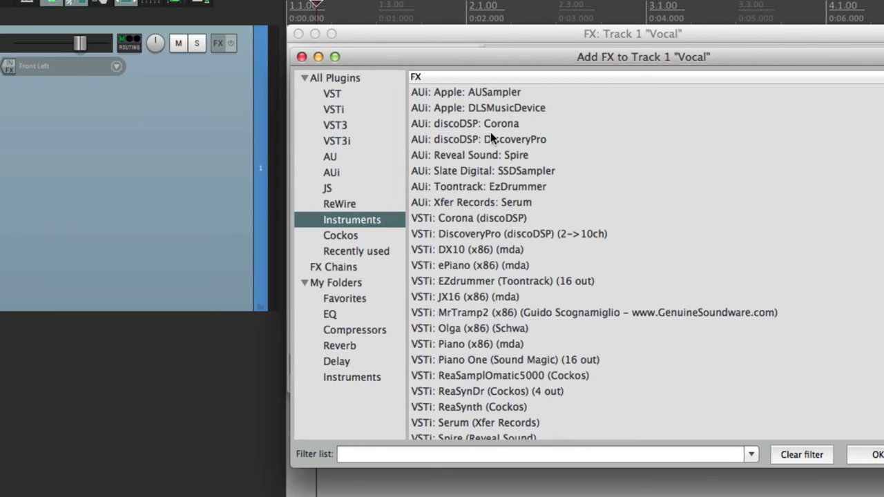
click(483, 92)
scroll(549, 232, down, 2)
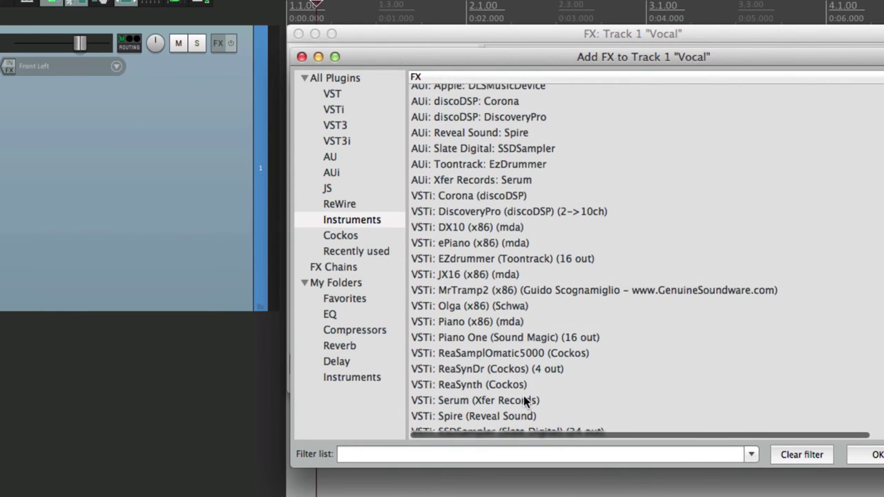
shift+click(519, 430)
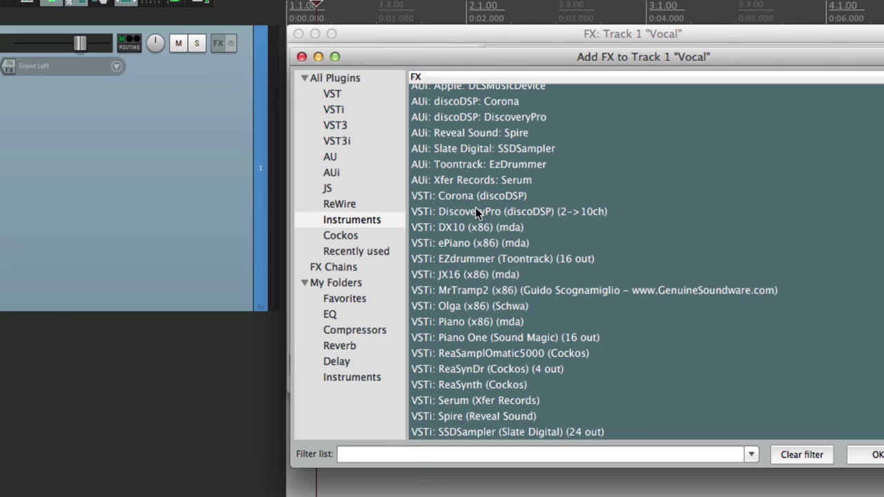
drag(365, 381, 366, 382)
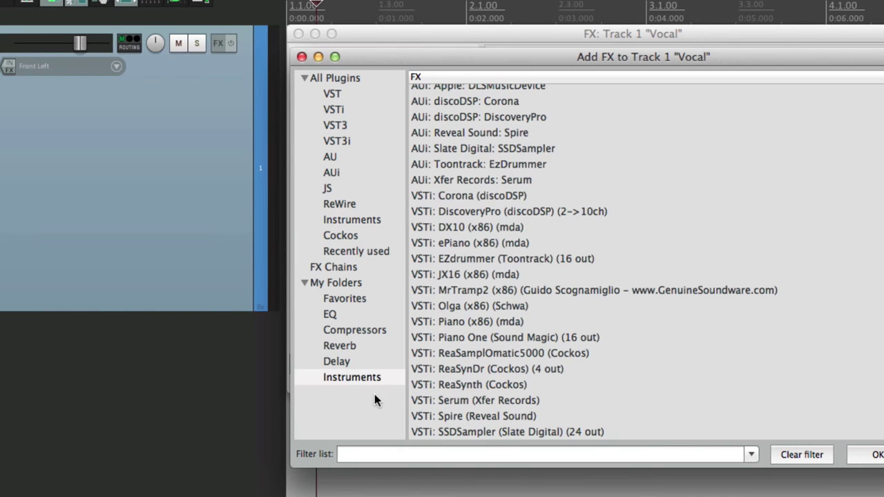
click(362, 379)
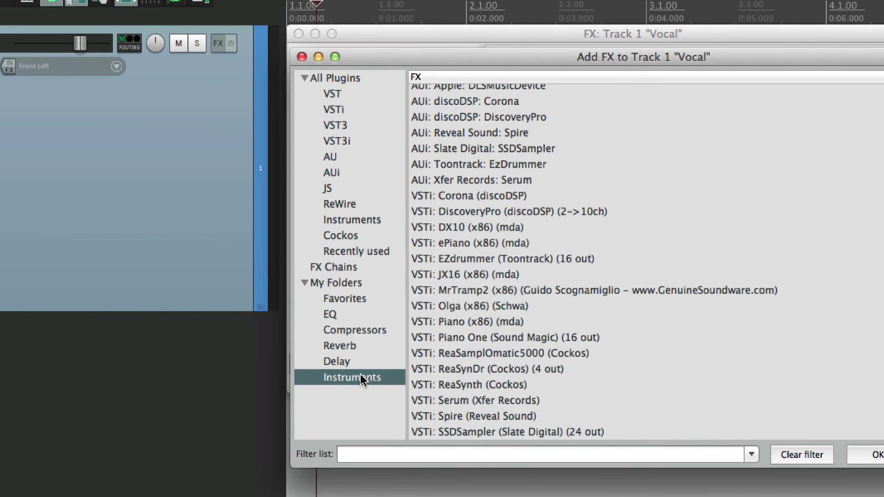
scroll(574, 247, up, 2)
scroll(574, 247, down, 3)
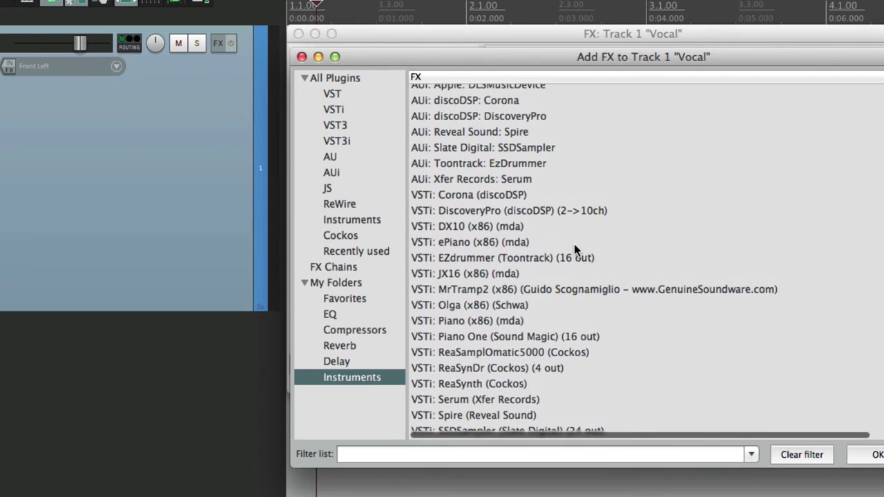
Close Add FX and the FX chain, then browse the EQ, Reverb and Delay submenus of the Vocal FX menu.
click(829, 449)
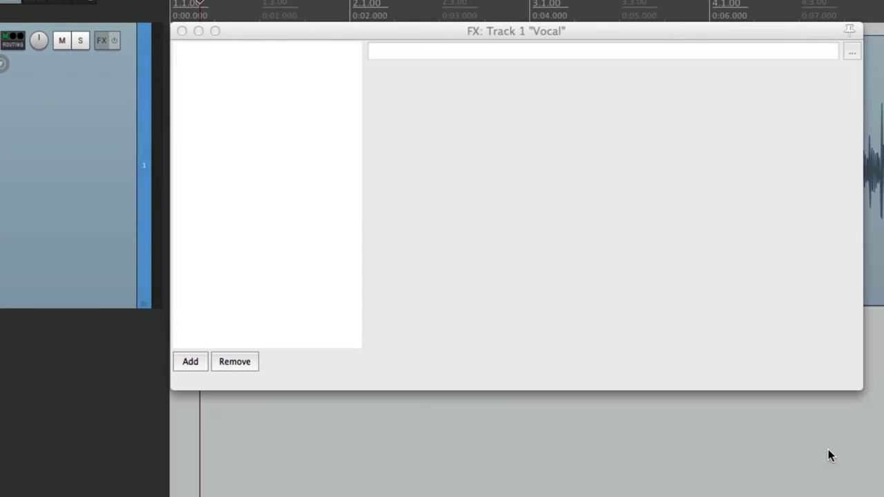
click(183, 31)
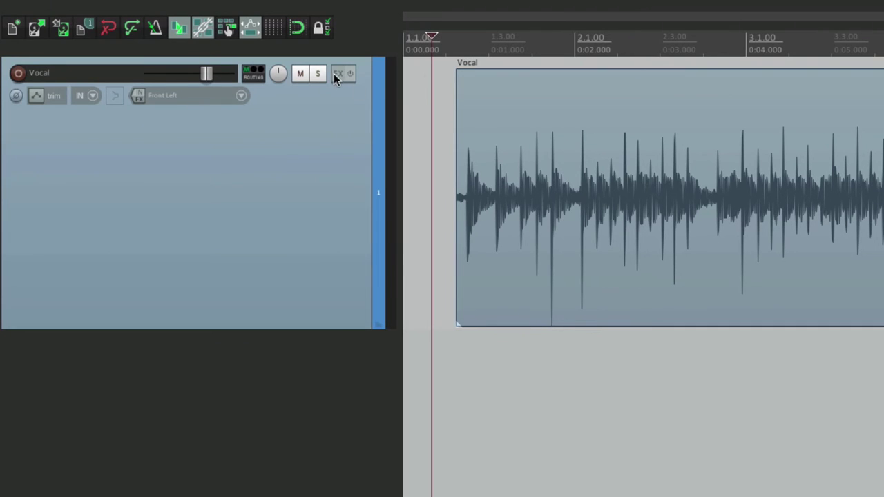
right_click(338, 73)
mouse_move(339, 109)
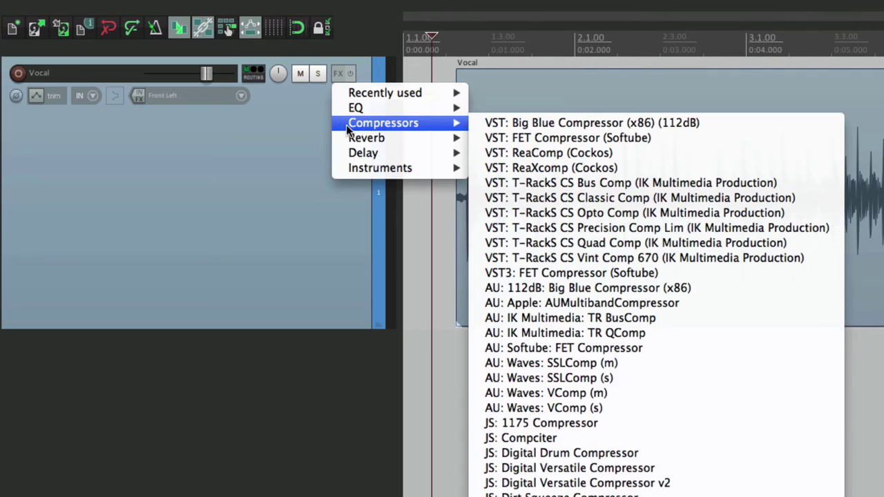
mouse_move(347, 142)
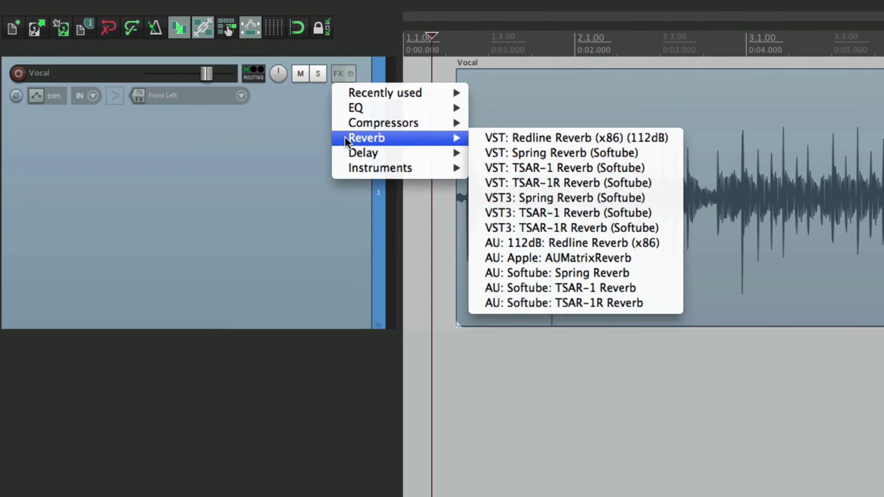
mouse_move(341, 156)
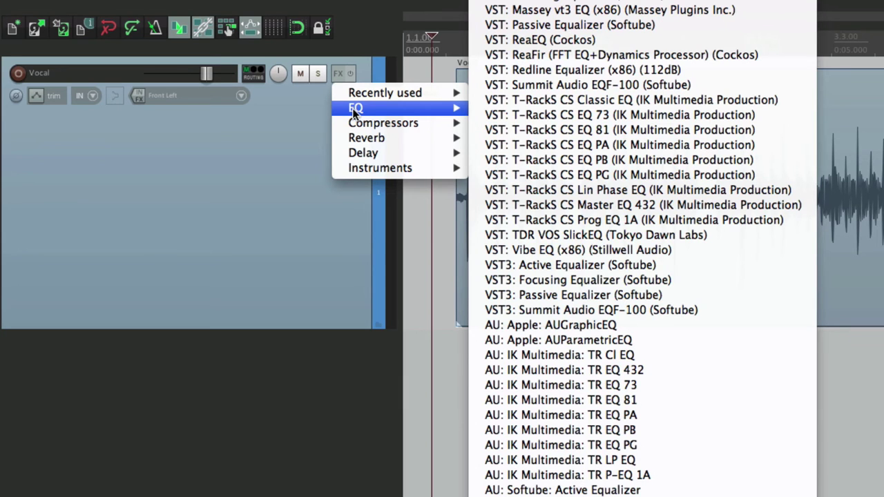
Insert ReaEQ on the Vocal track, then close its plugin window and the FX chain.
click(508, 42)
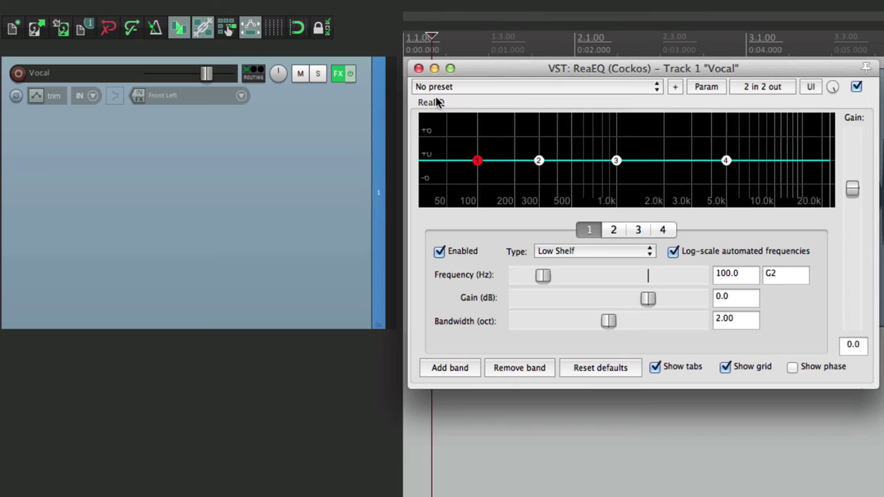
click(419, 68)
click(343, 74)
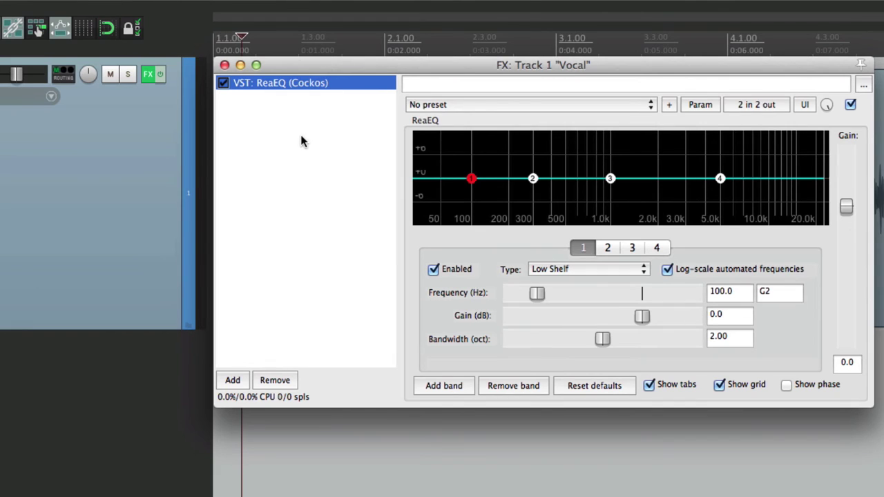
click(225, 65)
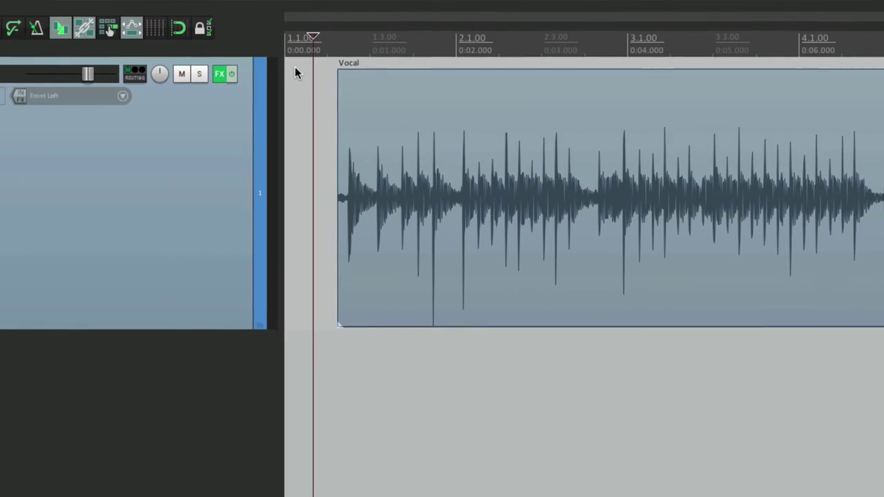
Insert ReaEQ again from the Vocal FX menu, close its window and open the chain.
right_click(336, 75)
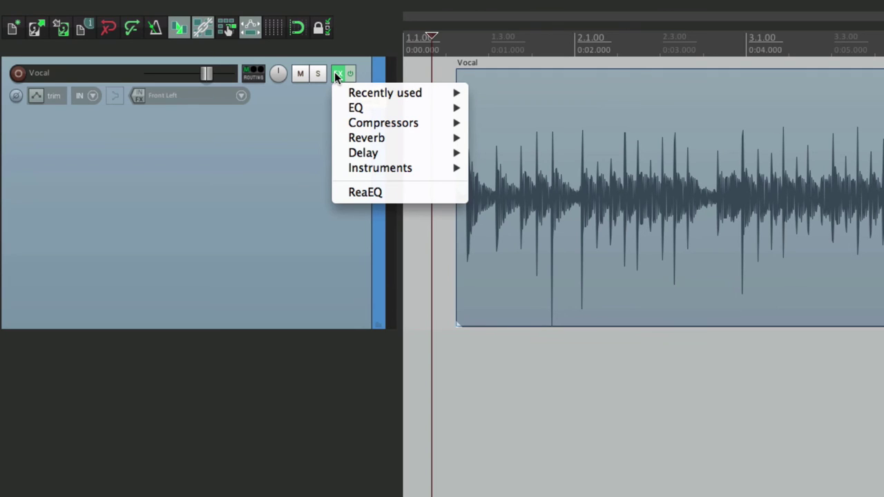
click(339, 196)
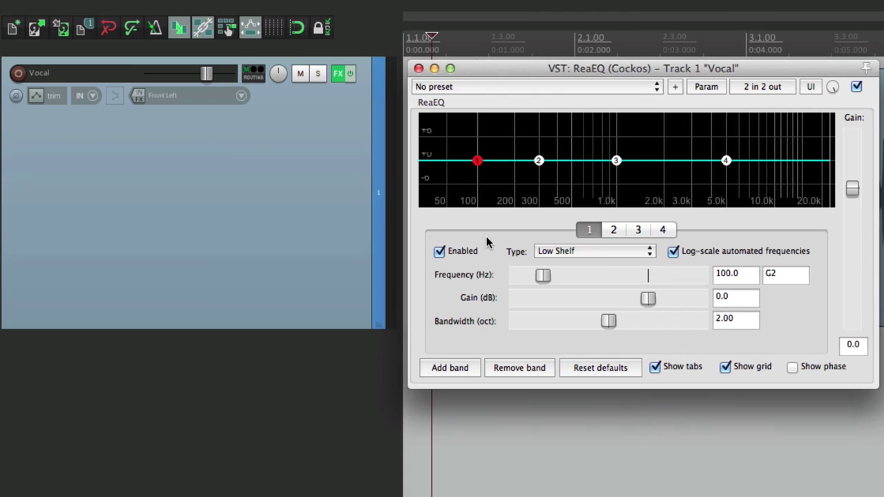
click(419, 68)
click(337, 73)
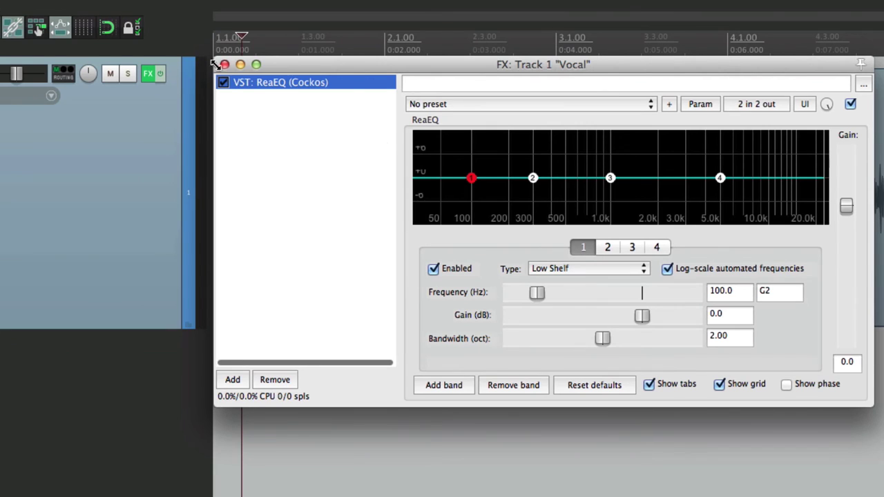
Add VST: ReaComp (Cockos) from the Compressors submenu to the Vocal track and open its chain.
click(222, 65)
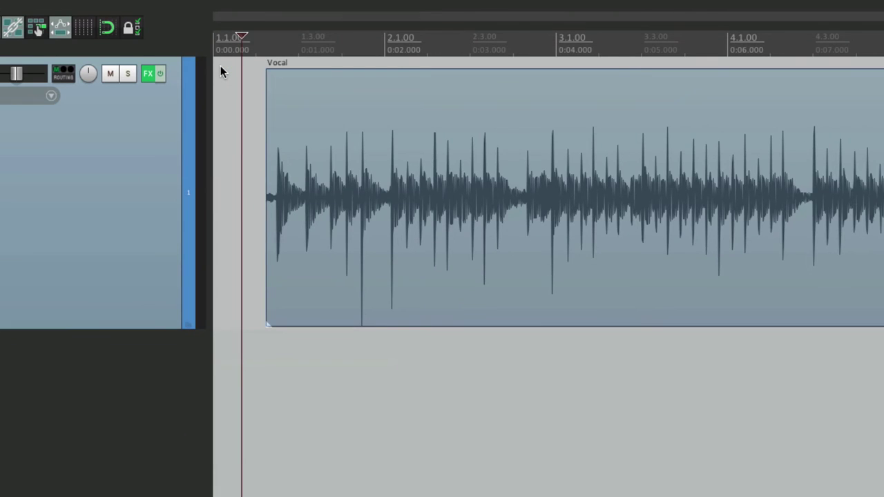
right_click(340, 72)
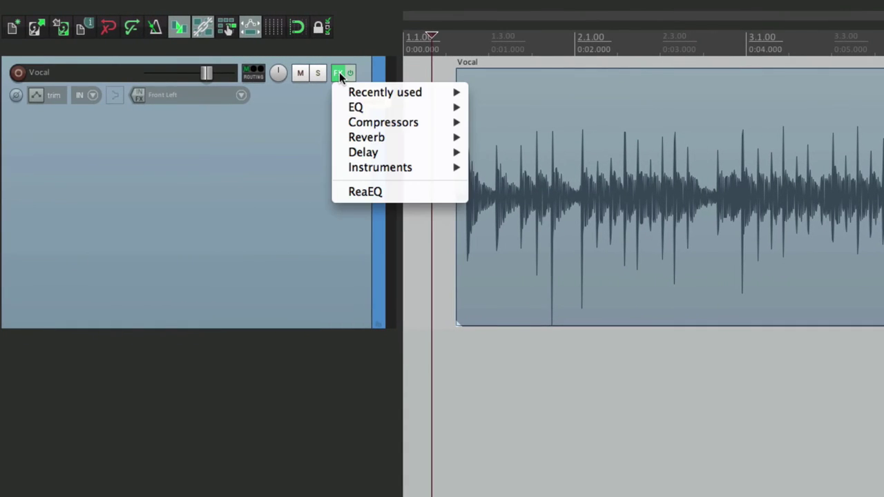
mouse_move(345, 122)
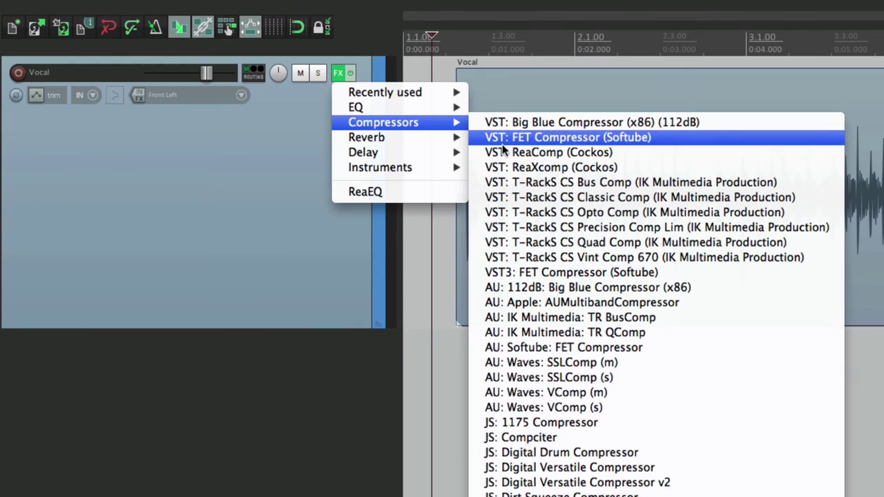
click(476, 151)
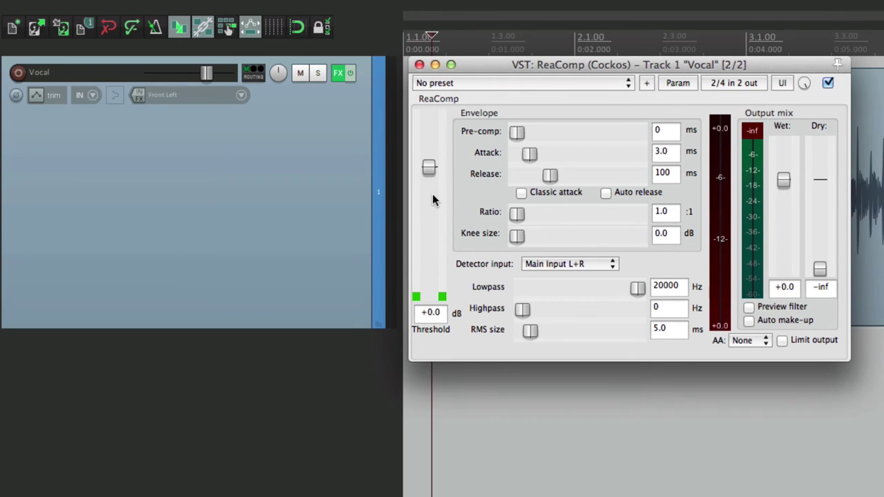
click(419, 64)
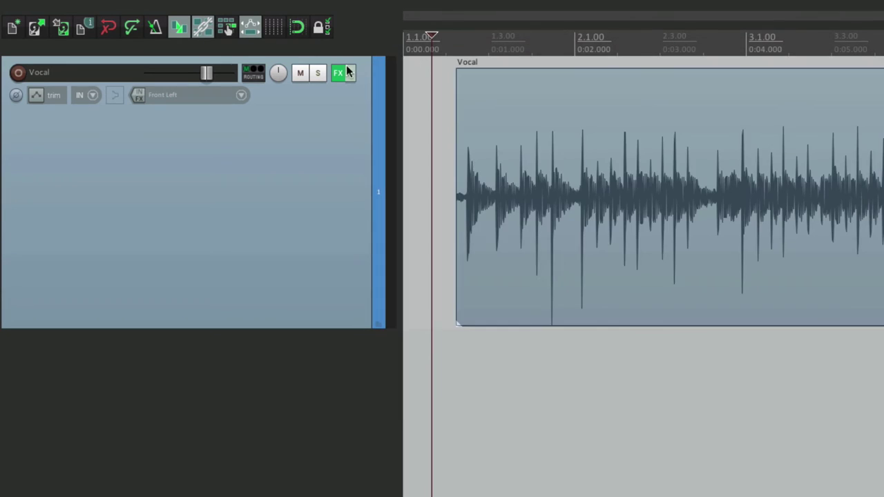
click(339, 73)
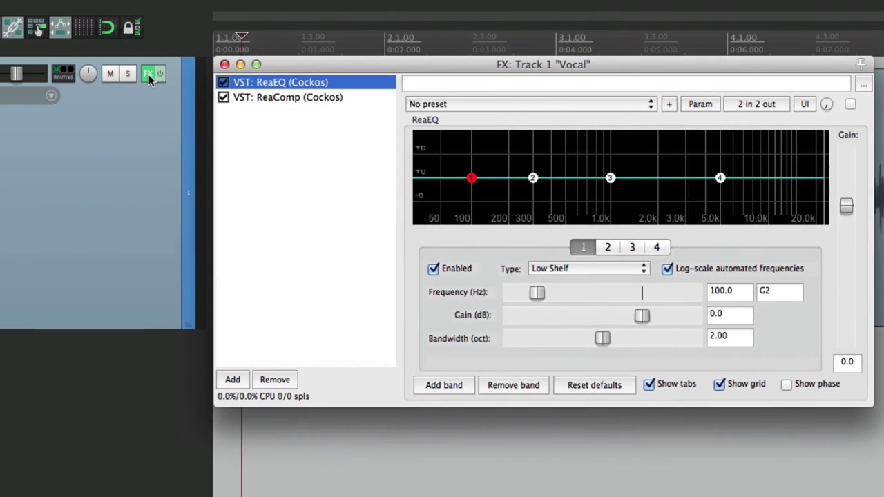
Drag ReaComp above ReaEQ, move ReaEQ back to the top, and close the FX chain.
click(306, 97)
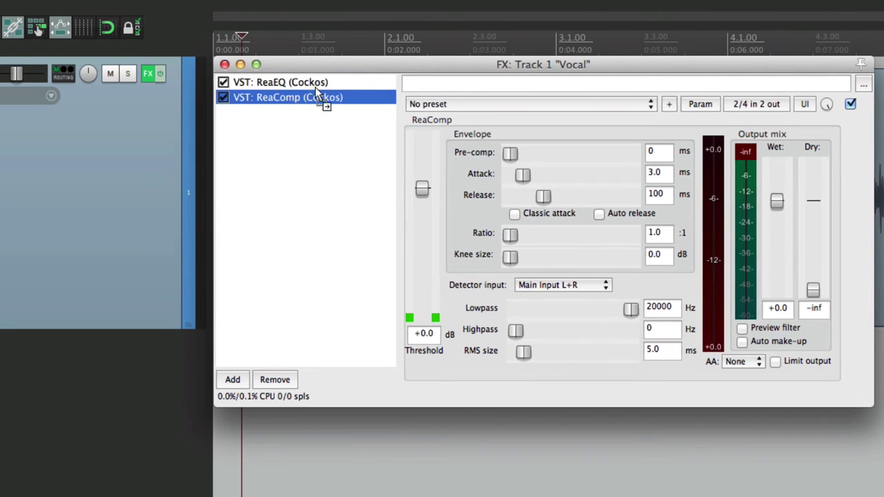
drag(315, 88, 314, 83)
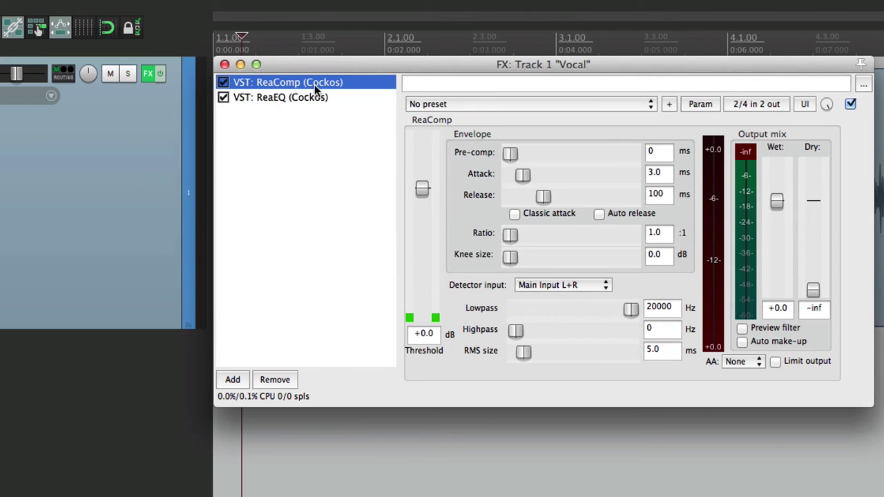
click(282, 99)
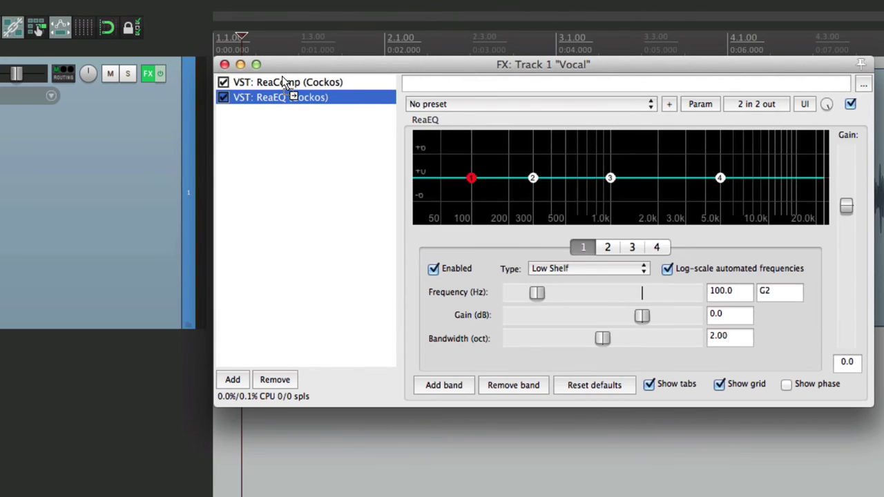
drag(287, 81, 290, 83)
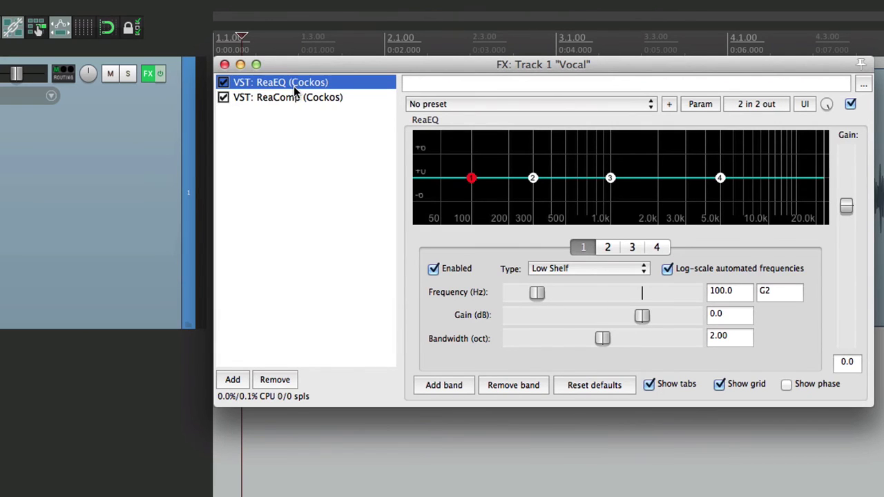
click(224, 65)
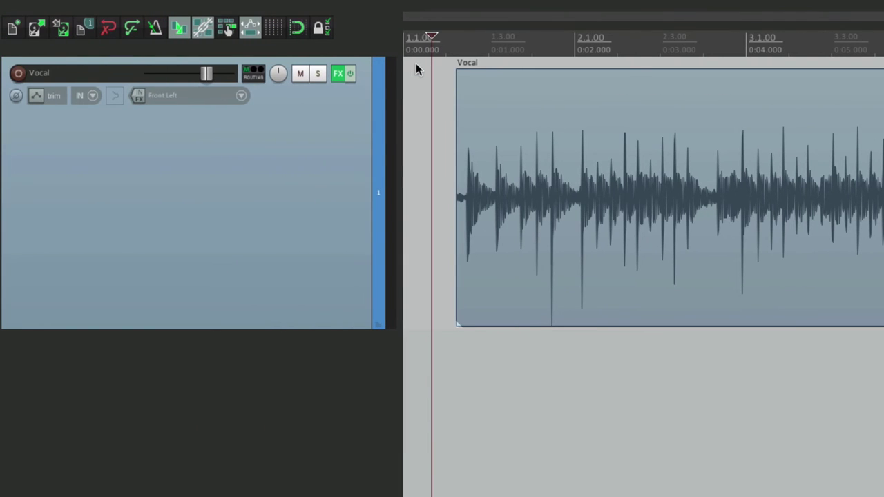
right_click(339, 73)
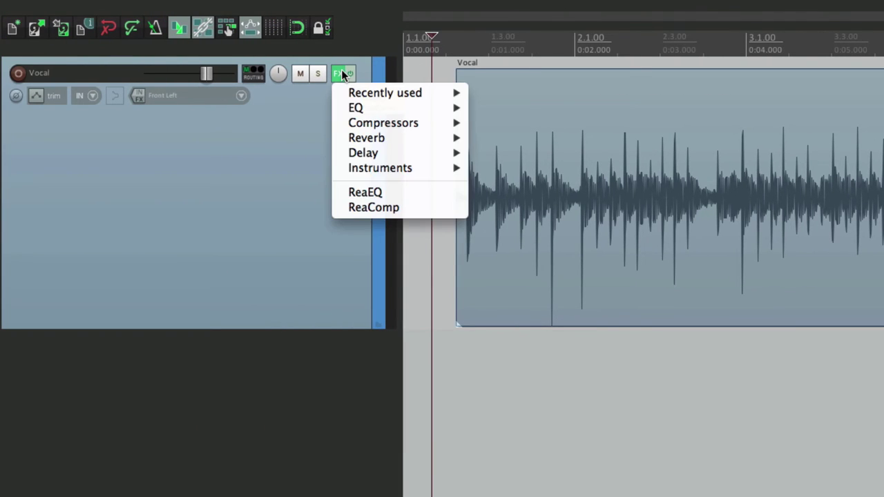
click(340, 192)
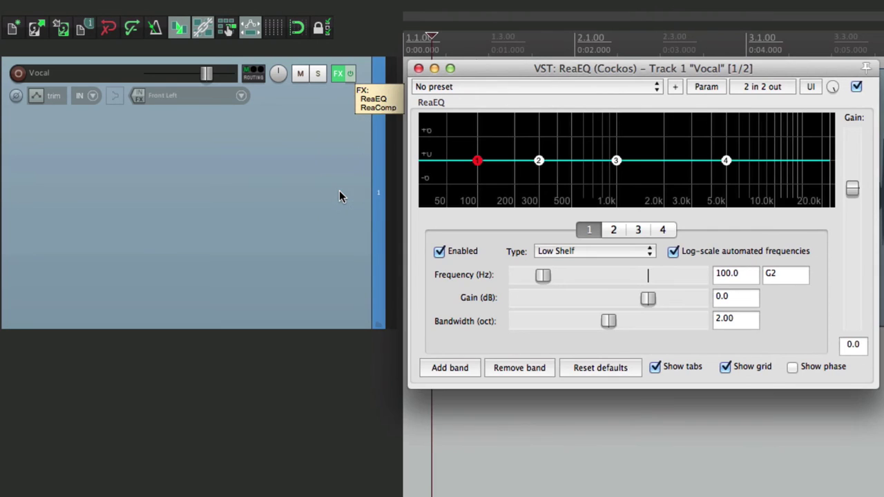
click(418, 69)
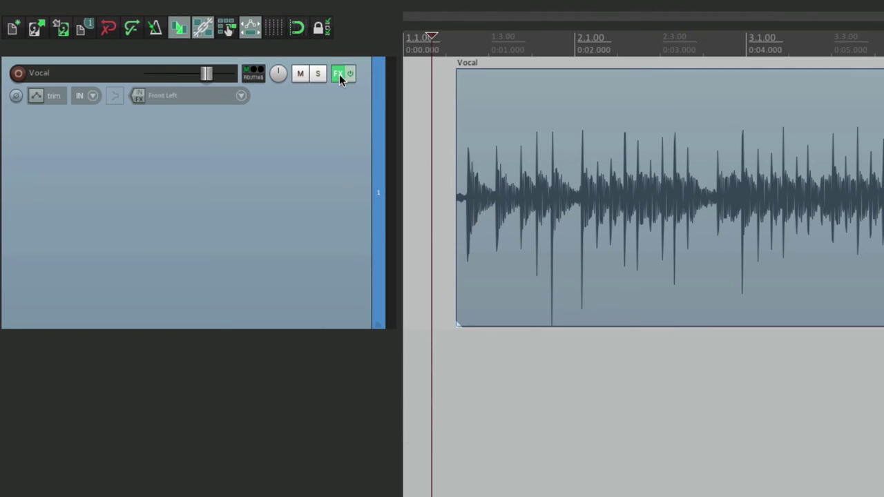
right_click(339, 74)
click(361, 203)
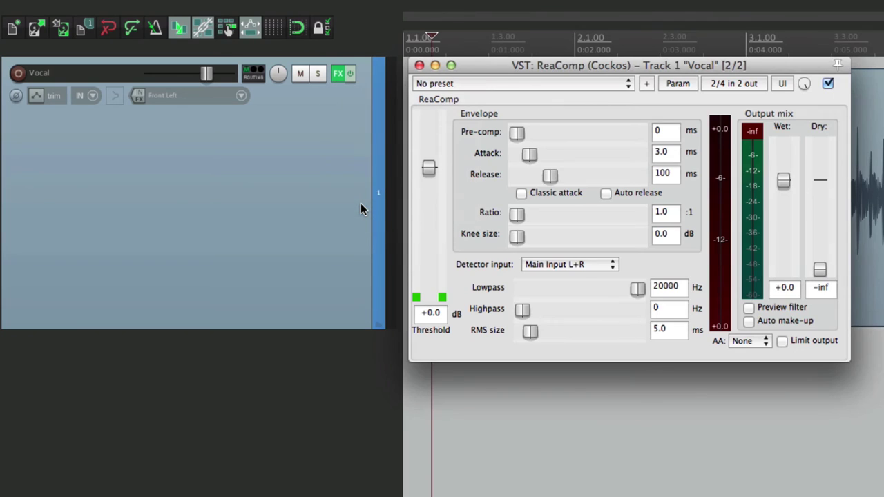
click(419, 65)
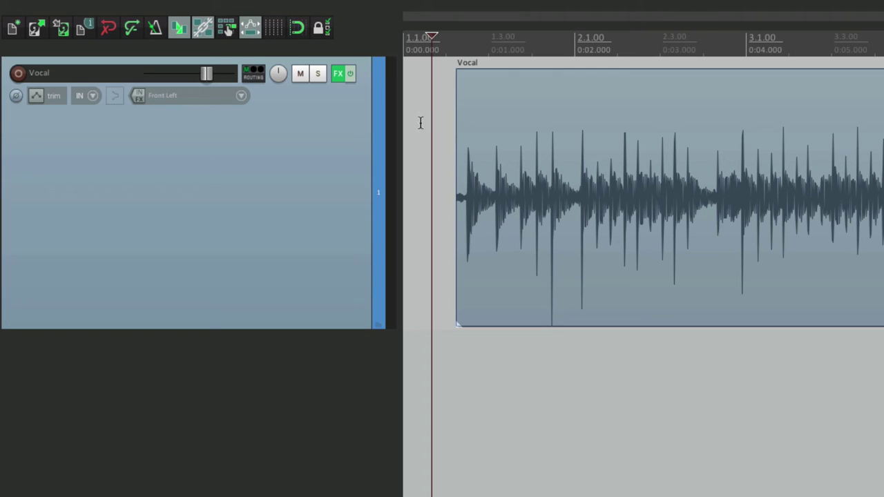
Add an empty track below Vocal and load Redline Reverb (x86) from the Reverb FX folder.
double_click(289, 319)
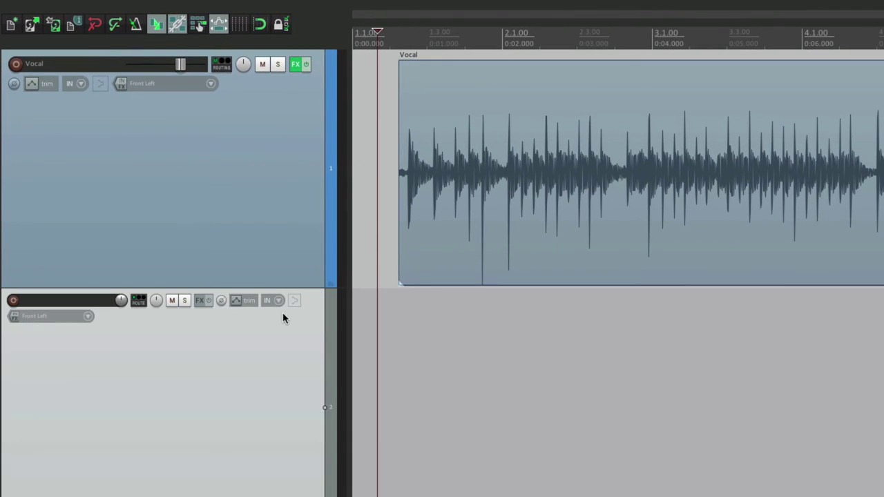
click(200, 301)
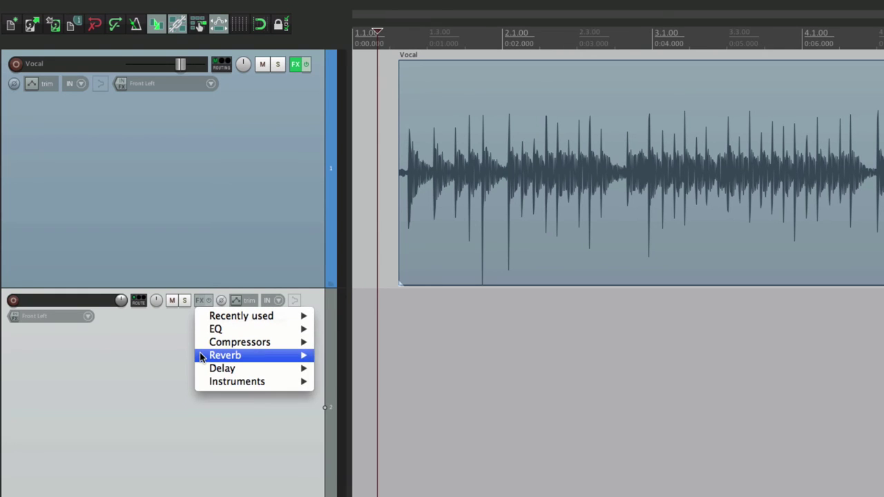
mouse_move(201, 356)
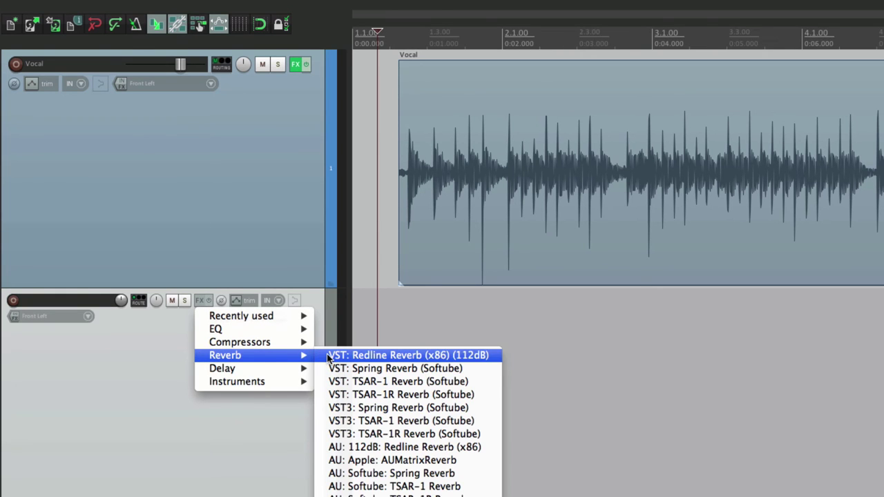
click(330, 355)
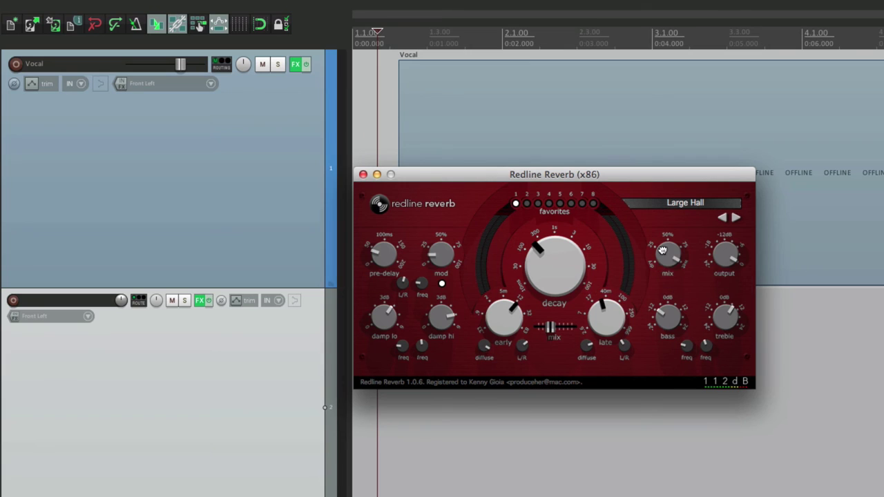
mouse_move(664, 235)
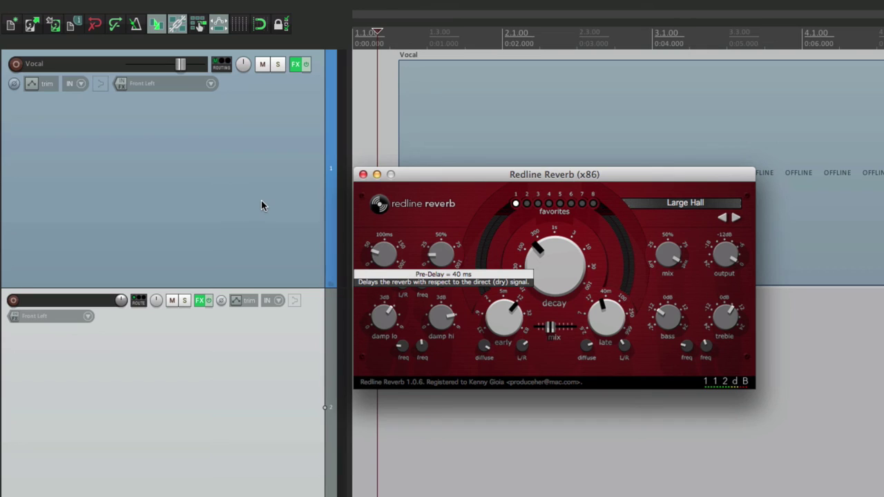
Close Redline Reverb and create a send from the Vocal track to track 2.
click(363, 175)
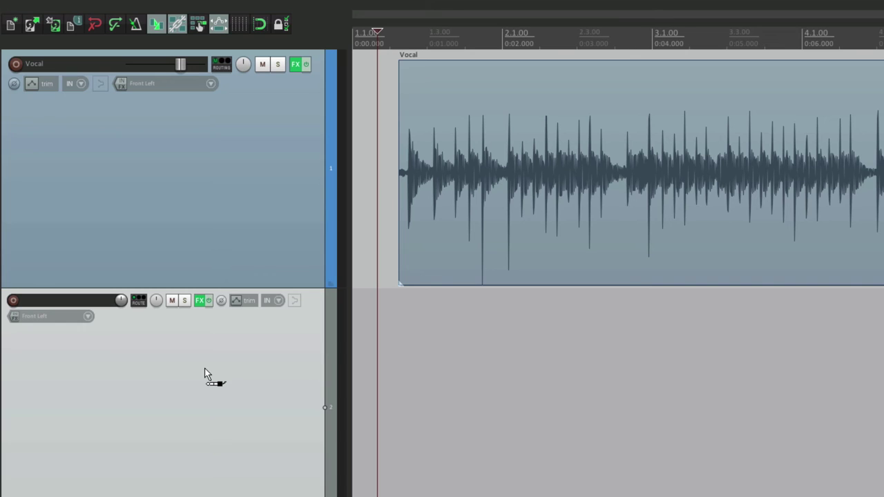
drag(204, 369, 203, 367)
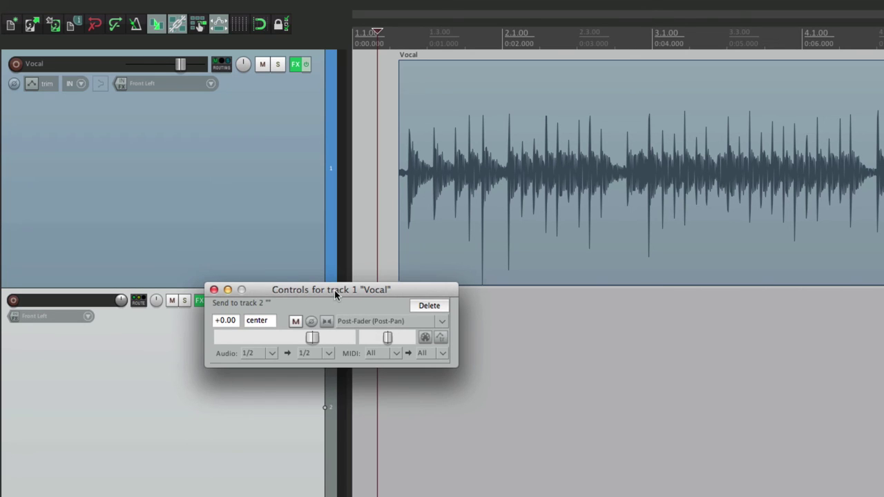
drag(334, 290, 531, 116)
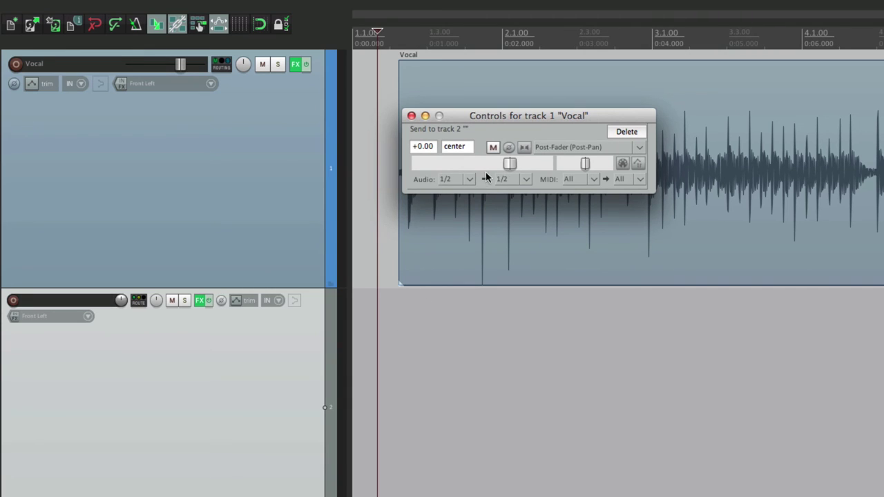
Set the send level to -1.55 dB while auditioning playback, then close the send controls.
drag(509, 165, 404, 168)
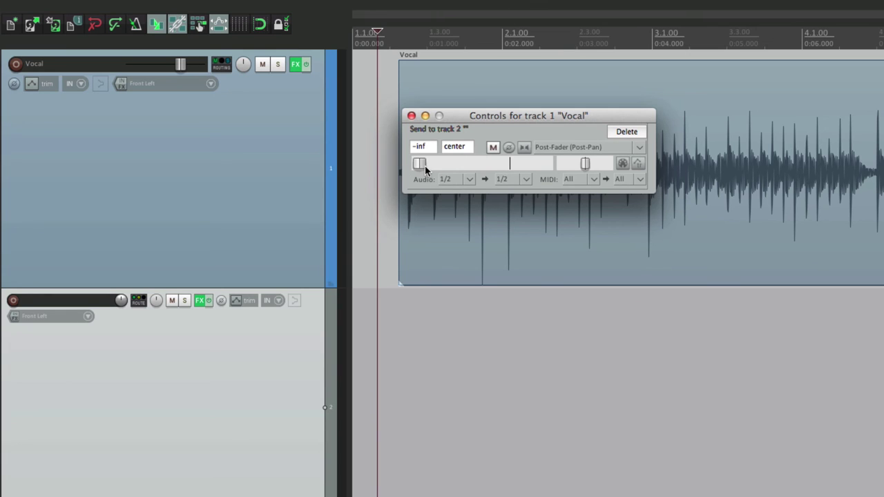
key(space)
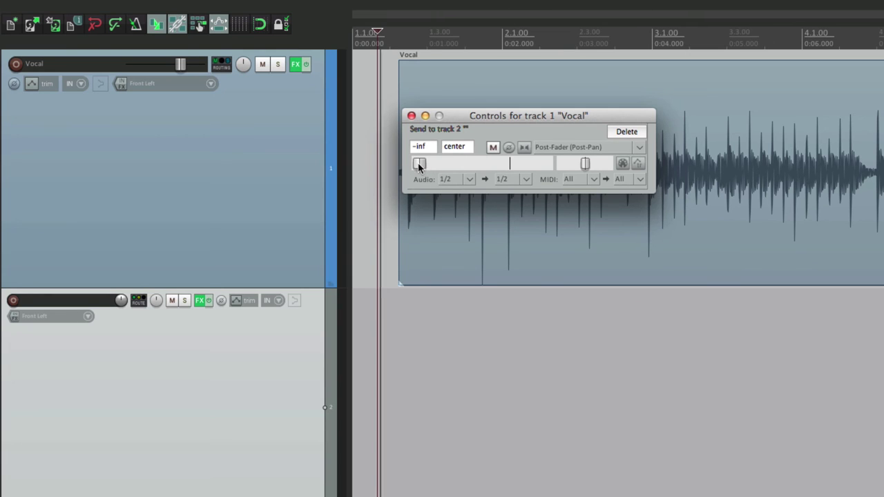
drag(420, 167, 504, 167)
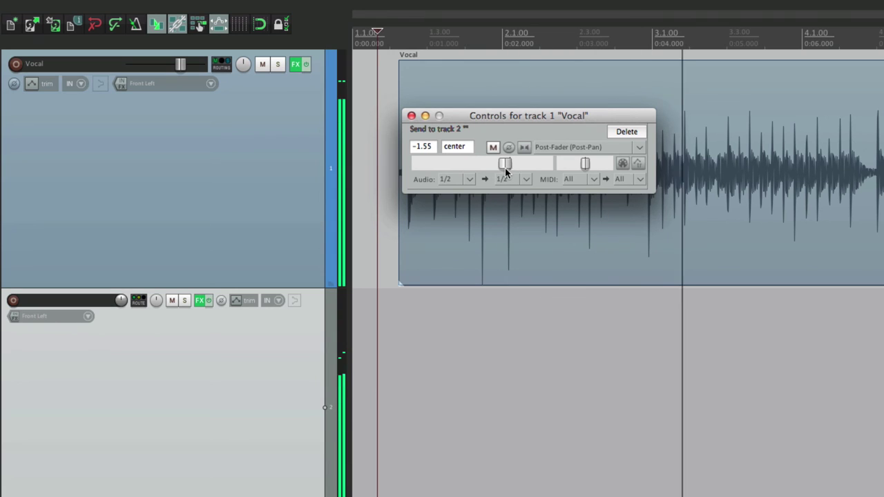
key(space)
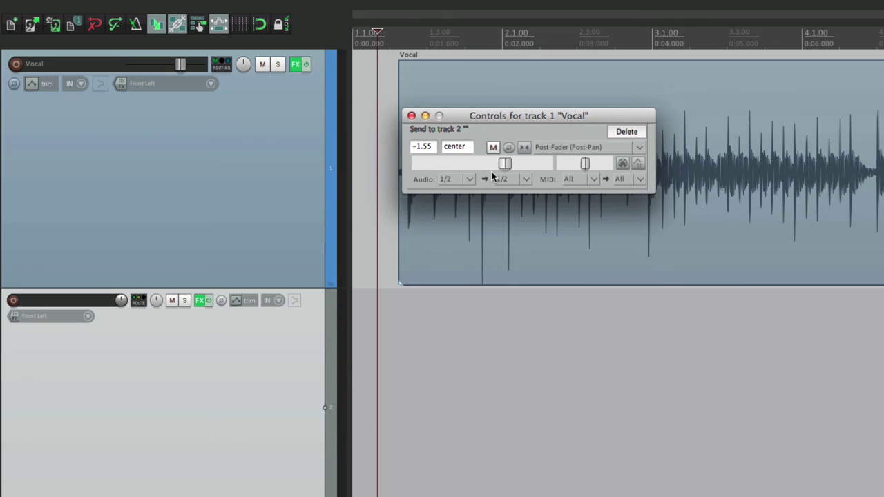
click(411, 116)
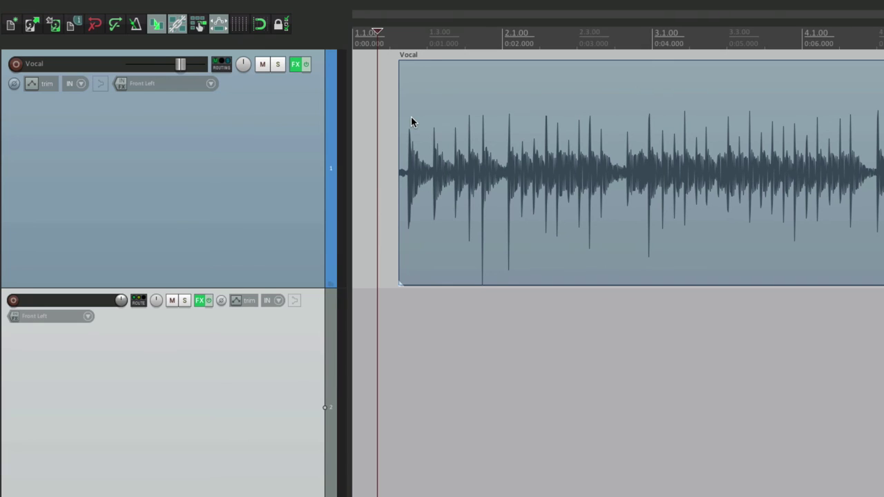
Delete the empty track 2 and open ReaEQ and ReaComp on the Vocal track.
click(286, 362)
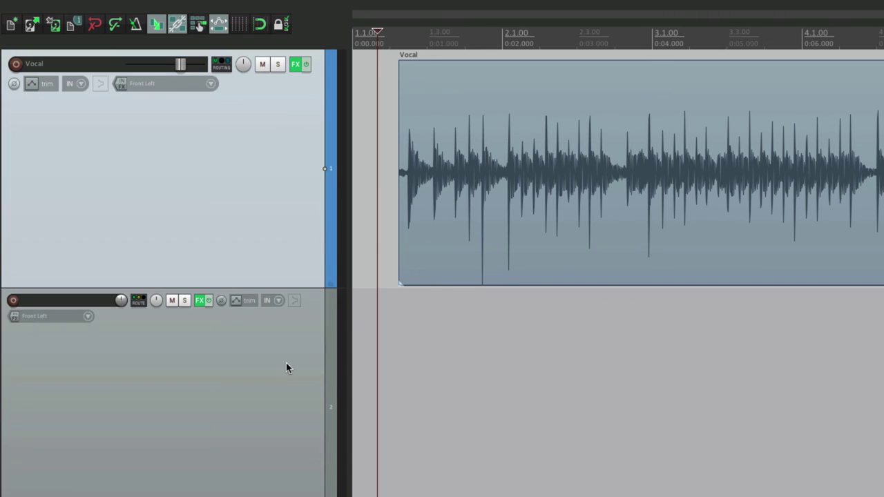
key(Delete)
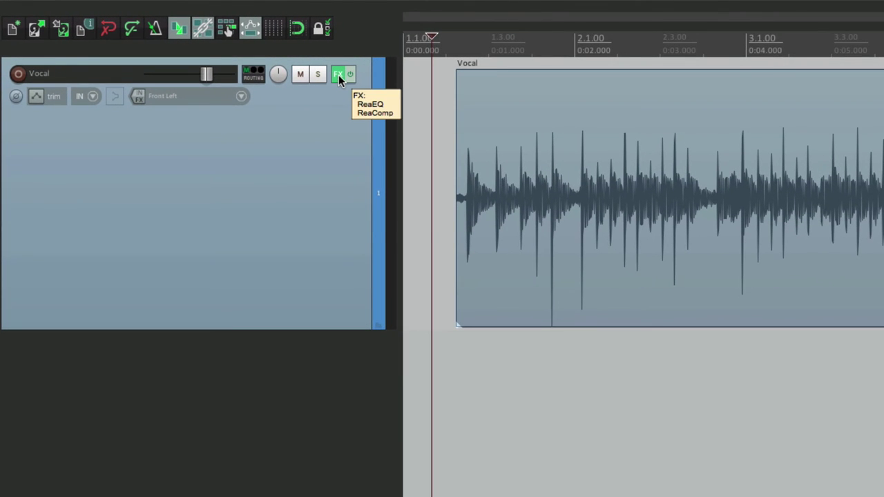
right_click(338, 75)
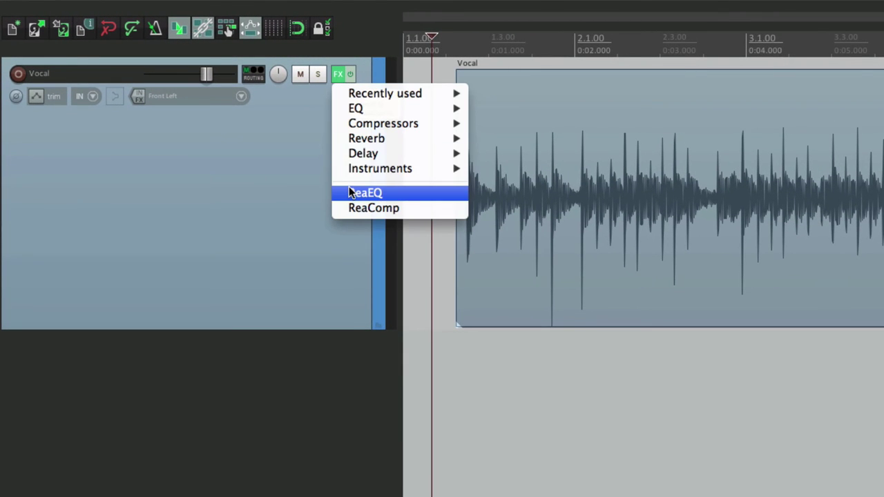
click(350, 193)
right_click(338, 74)
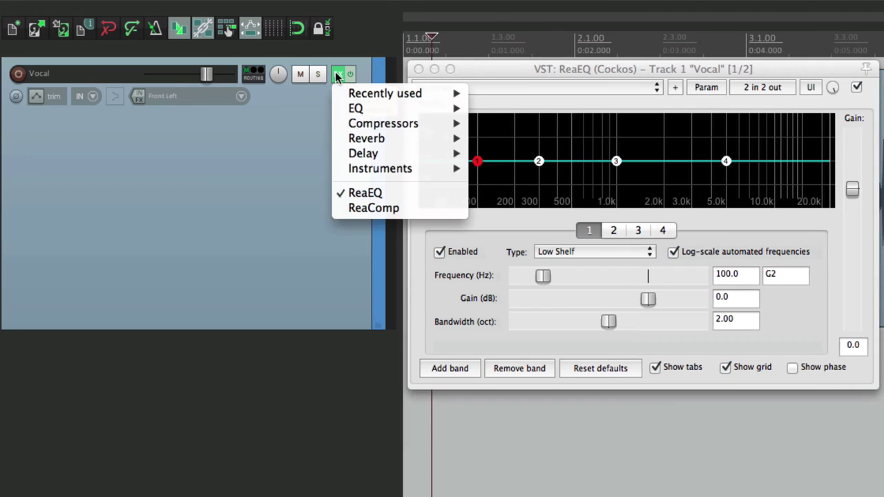
click(356, 211)
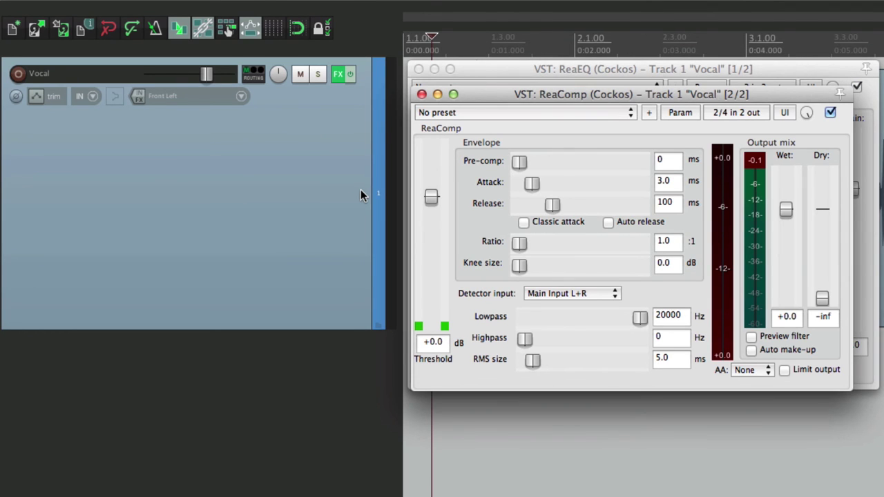
Bypass the Vocal track's plugins, re-enable them, and close both plugin windows.
click(350, 76)
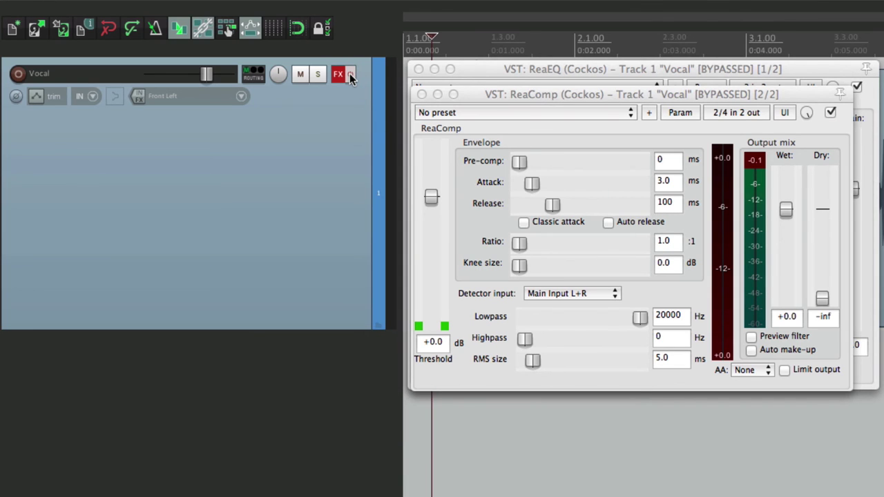
click(350, 74)
click(421, 94)
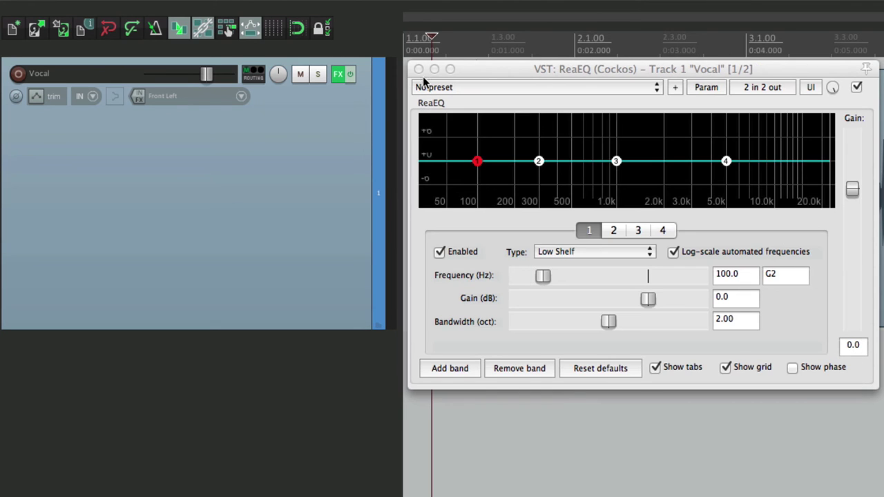
click(418, 69)
Toggle ReaComp off and on in the Vocal FX chain, close it, and remove all Vocal FX.
click(336, 76)
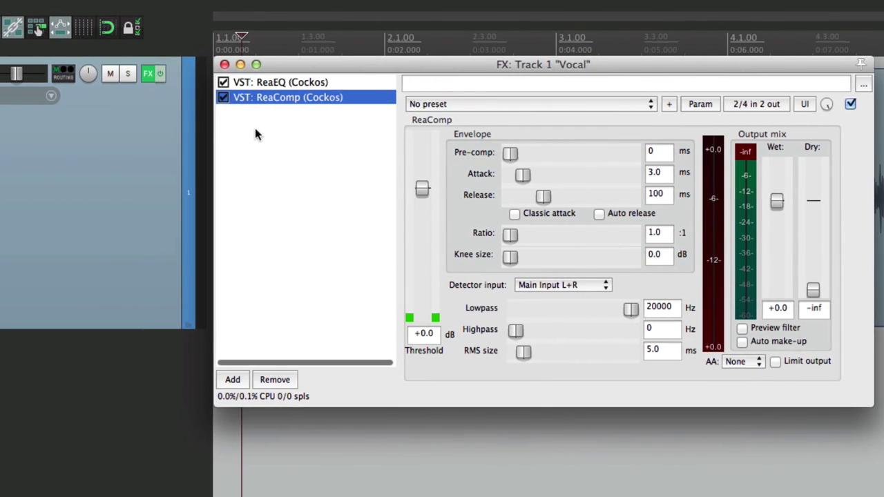
click(224, 97)
click(224, 97)
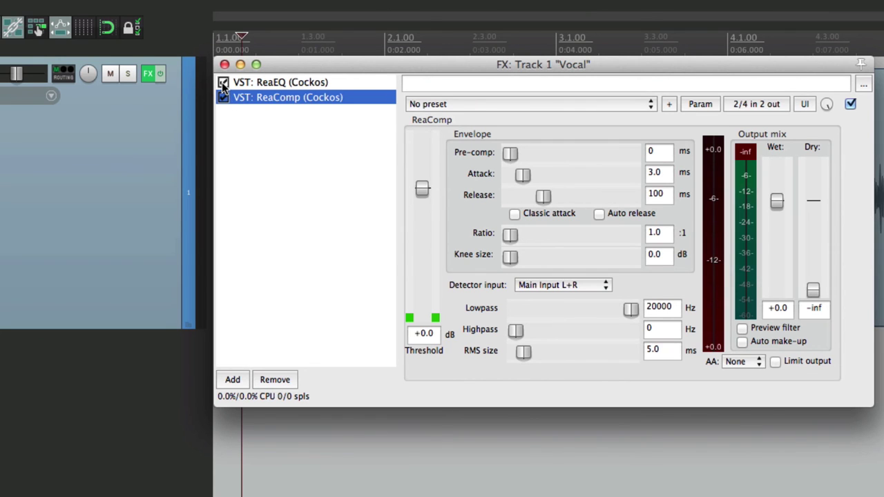
click(224, 64)
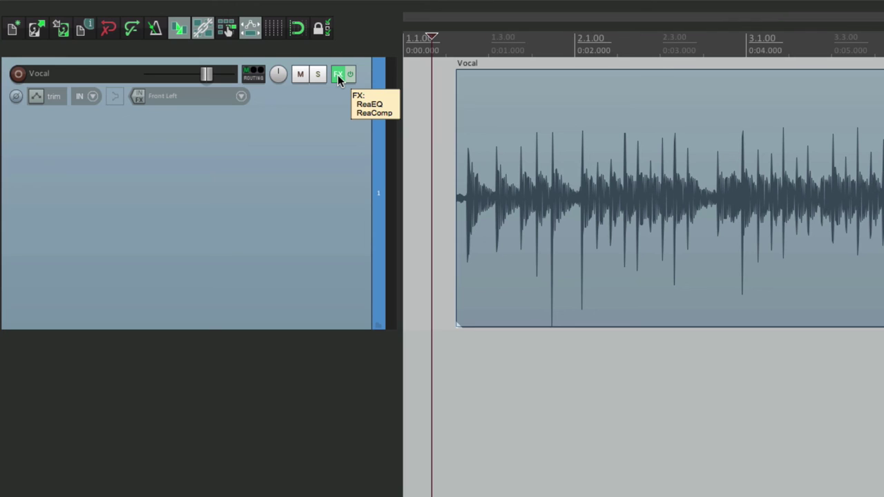
click(338, 75)
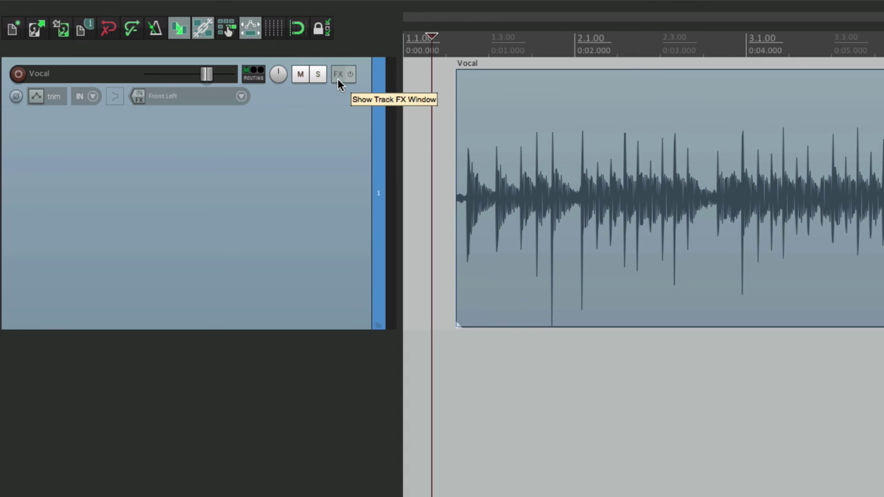
click(339, 75)
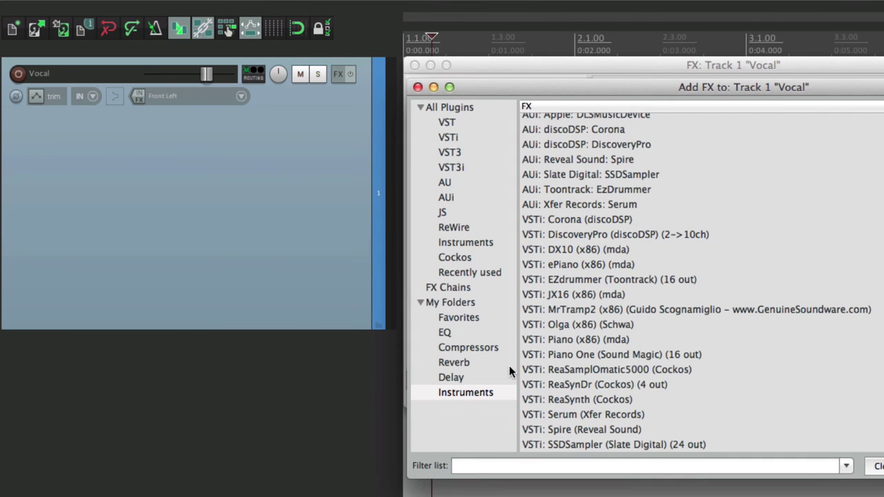
click(417, 86)
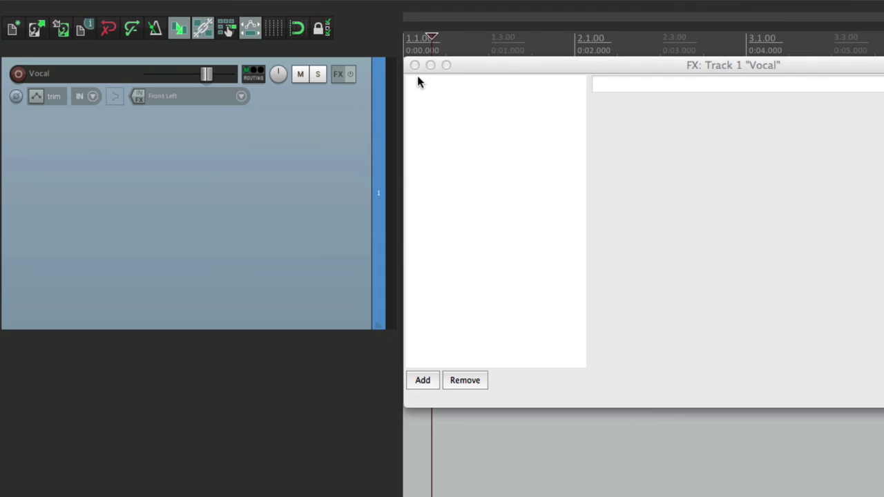
click(415, 66)
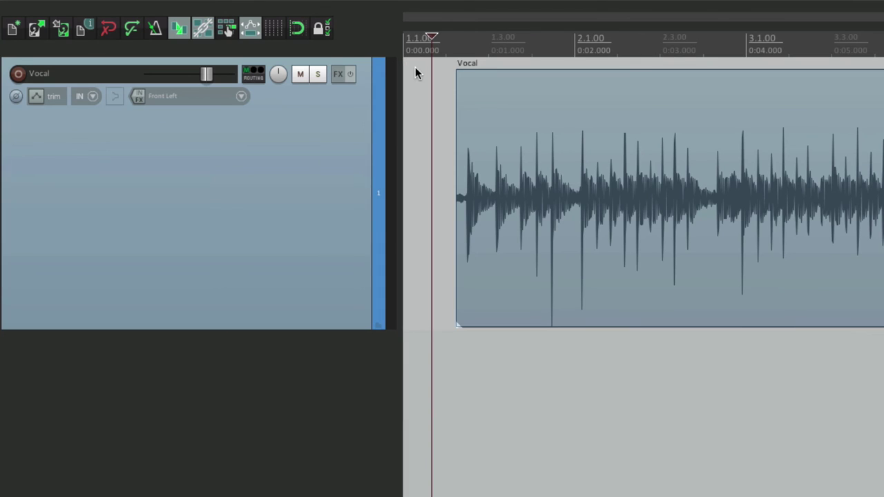
right_click(338, 73)
mouse_move(349, 158)
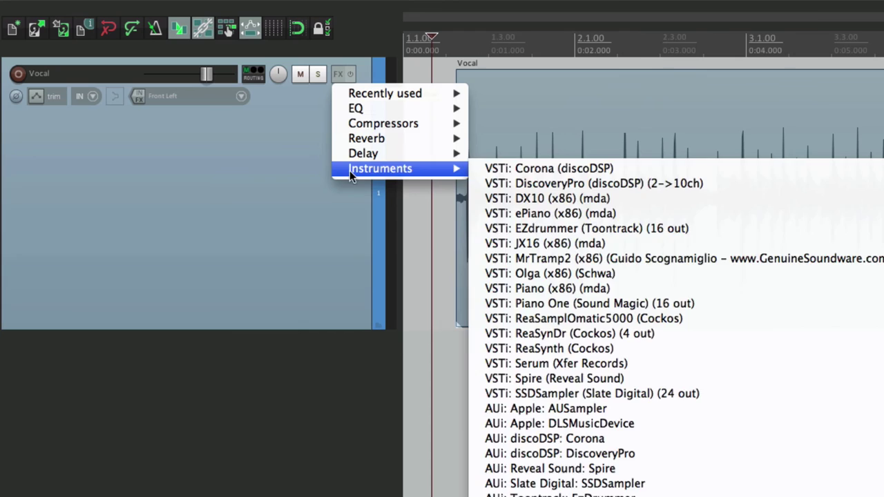
mouse_move(350, 114)
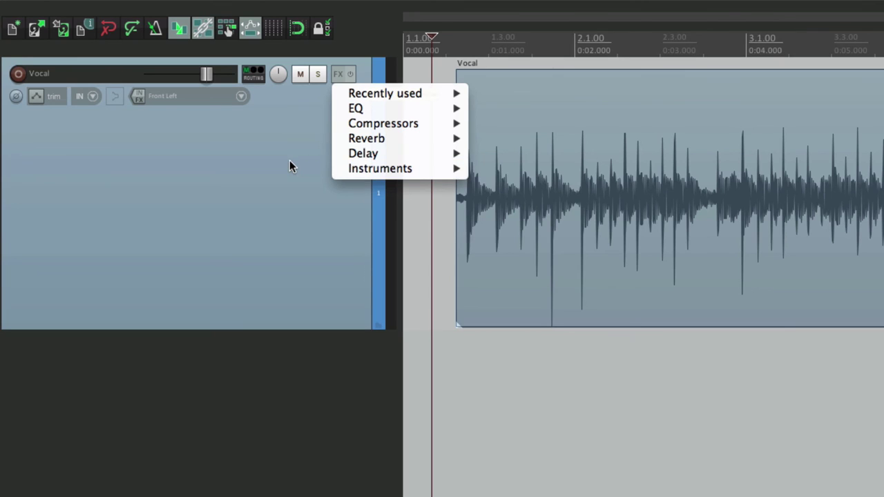
click(289, 161)
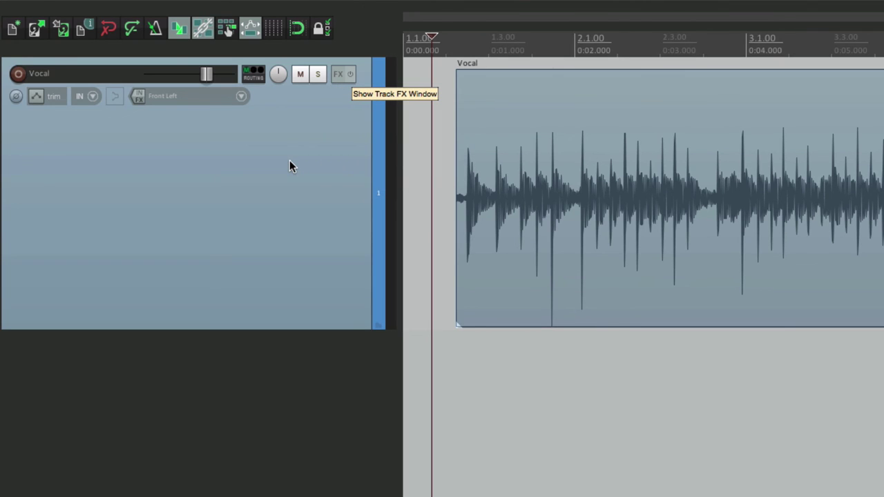